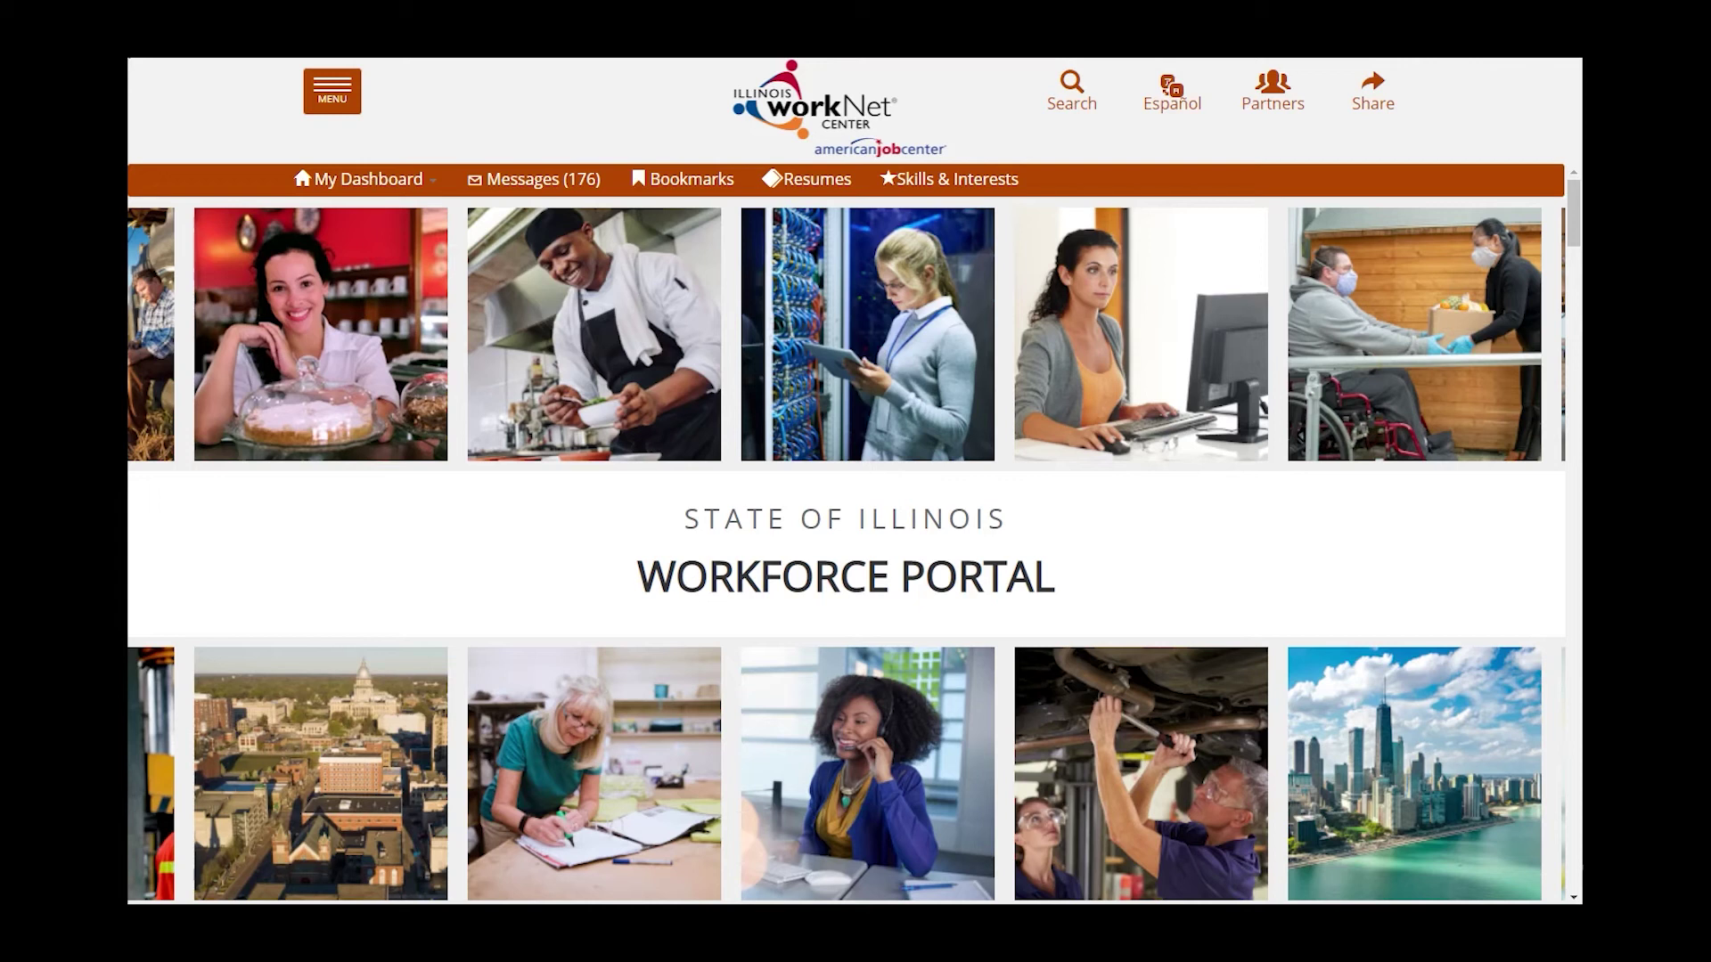
Step: Open Partner Resources under the Workforce & Education Partner Pathway from the site footer
{"action": "key", "text": "End"}
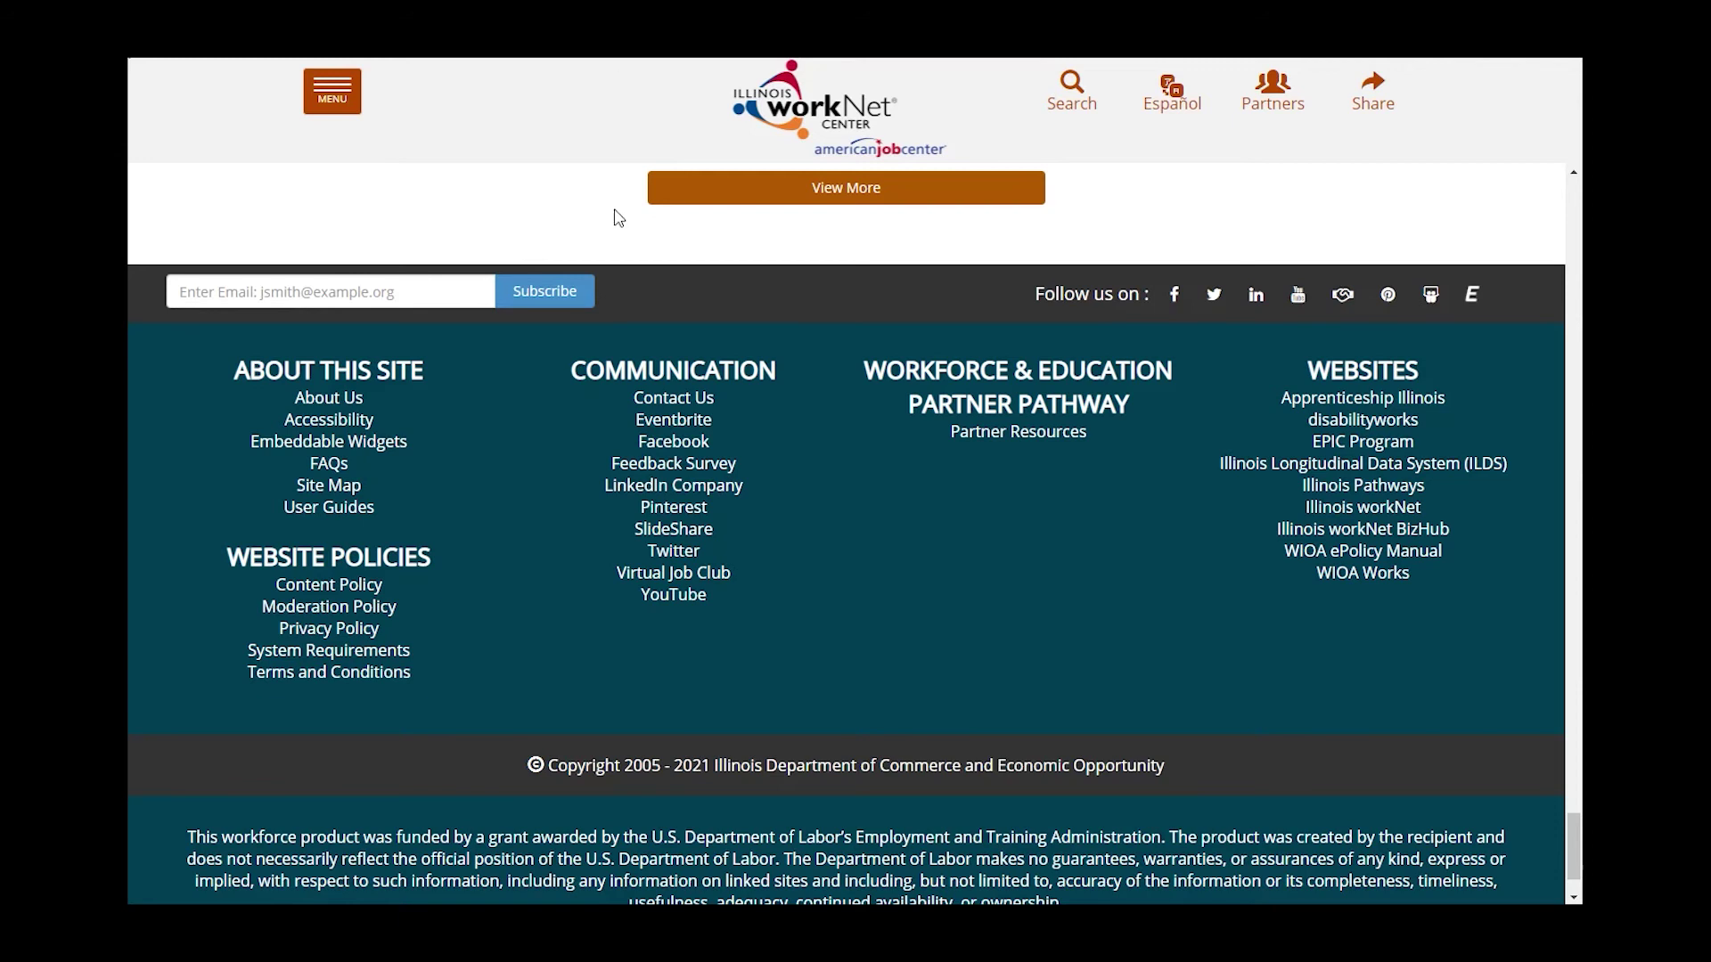
{"action": "left_click", "coordinate": [1047, 439]}
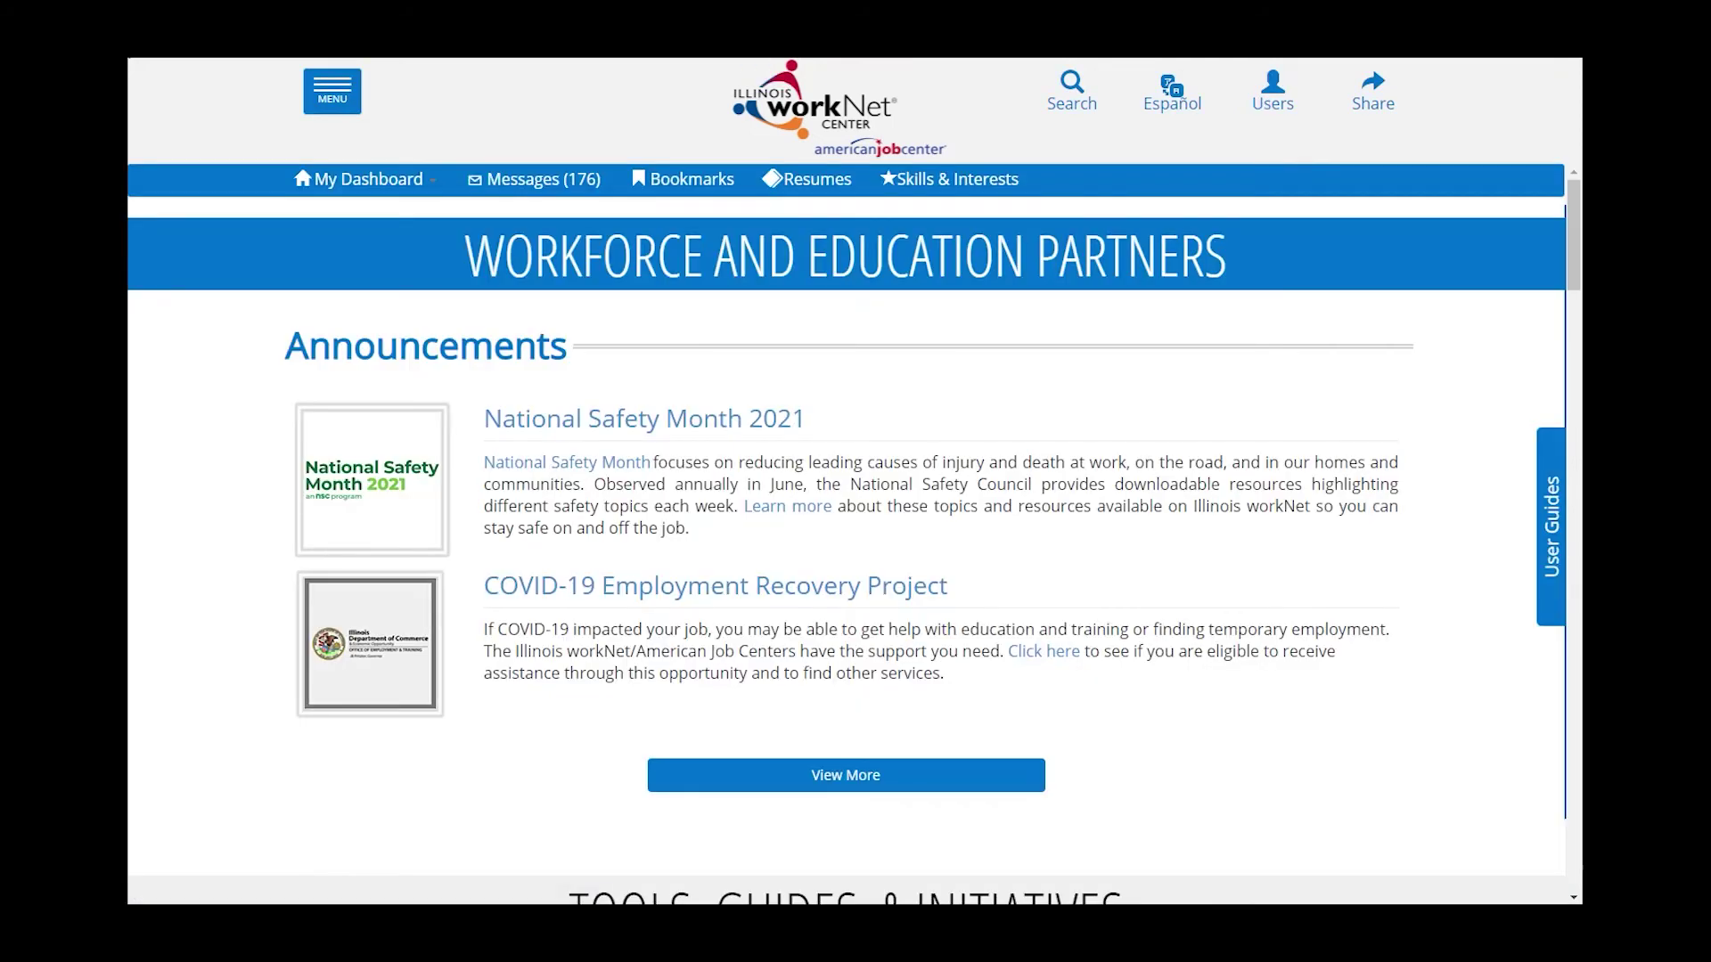
Step: Open the Becoming A Partner page from the partner site's menu
{"action": "left_click", "coordinate": [332, 103]}
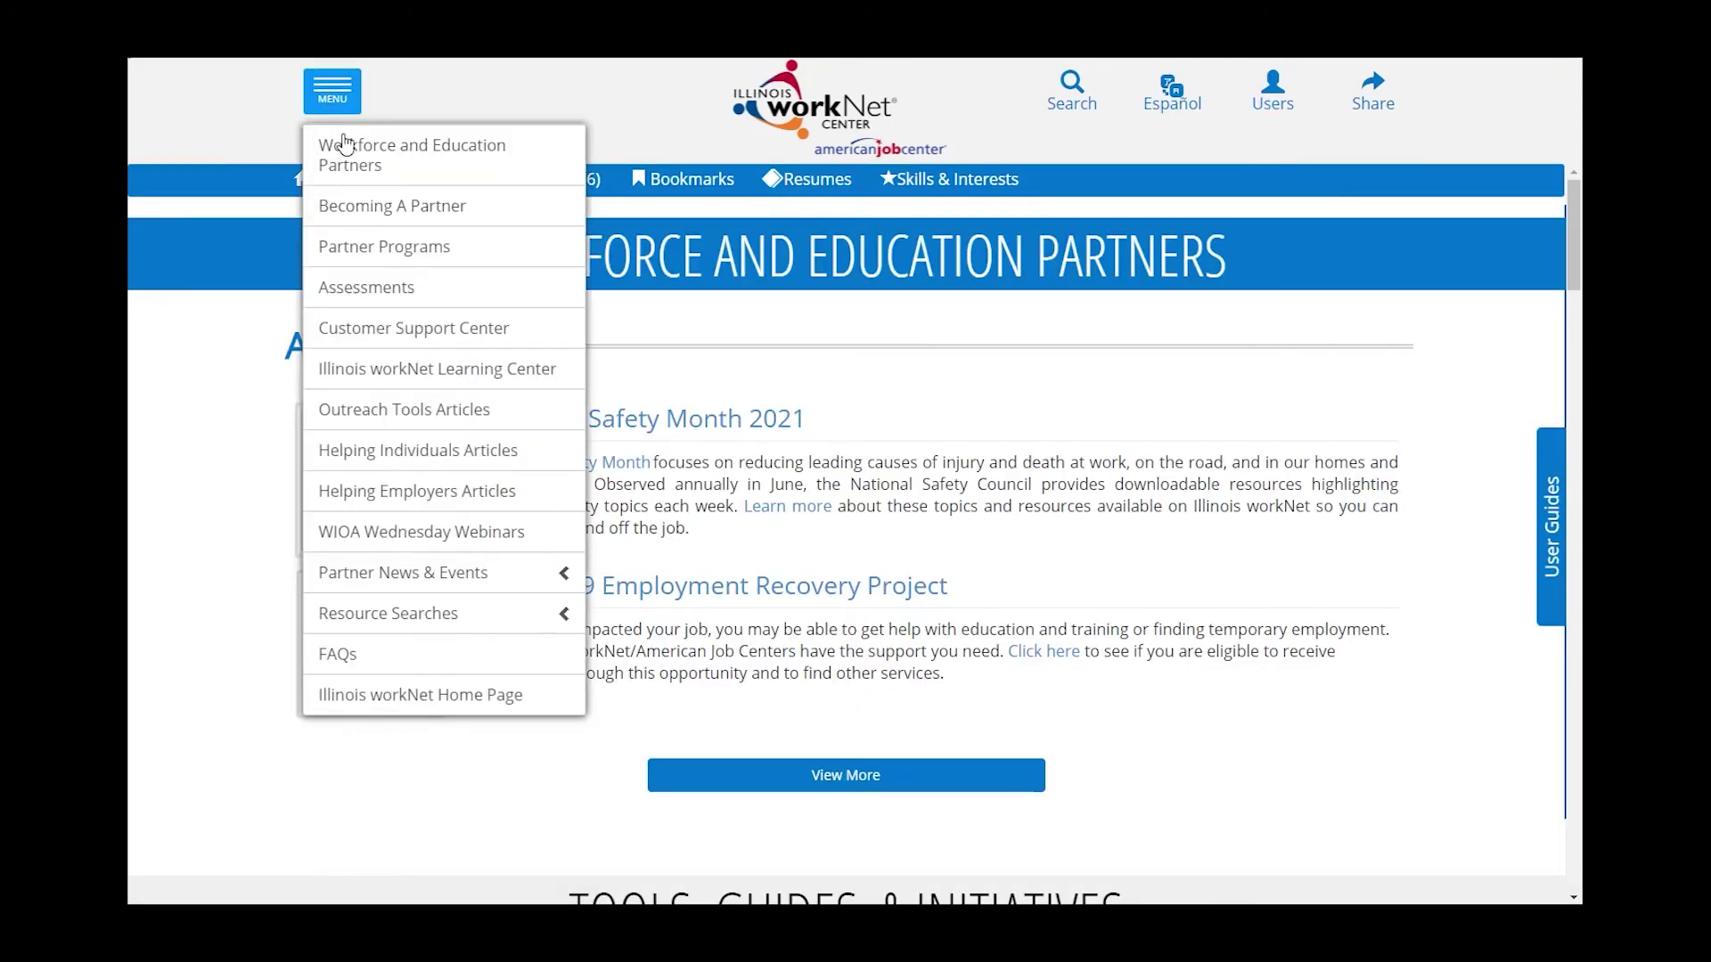
{"action": "left_click", "coordinate": [378, 210]}
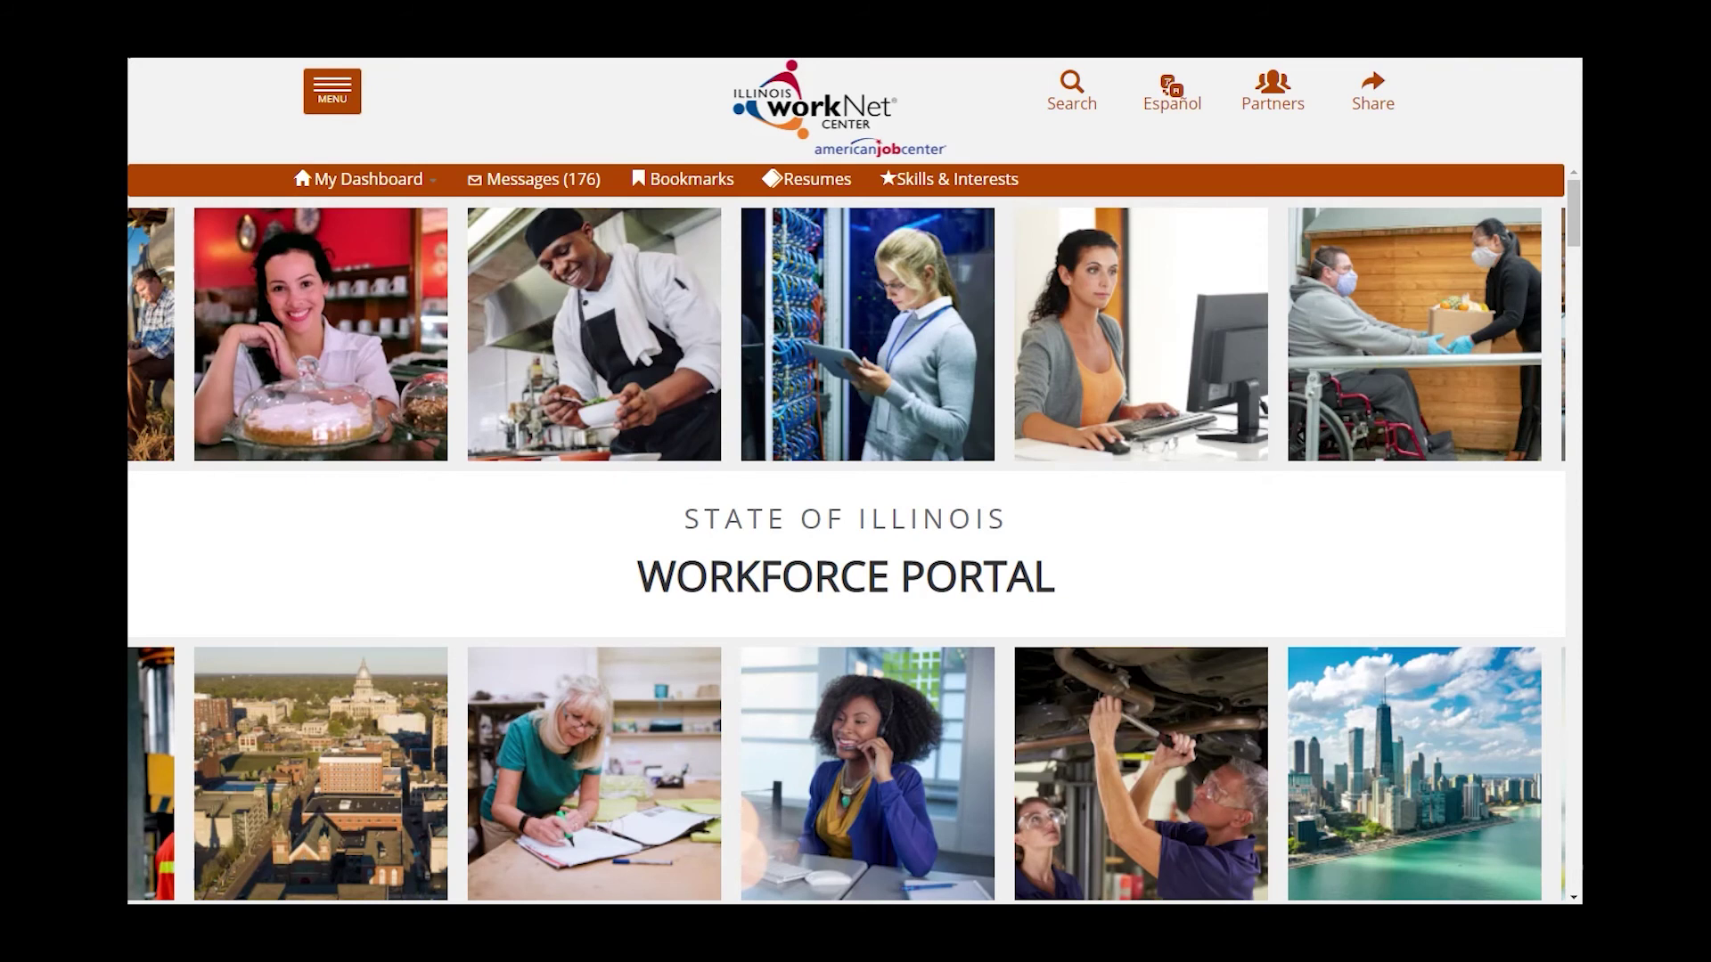
Step: Open the Illinois workNet Service Finder under Network & Connect and scroll to its search form
{"action": "left_click", "coordinate": [343, 96]}
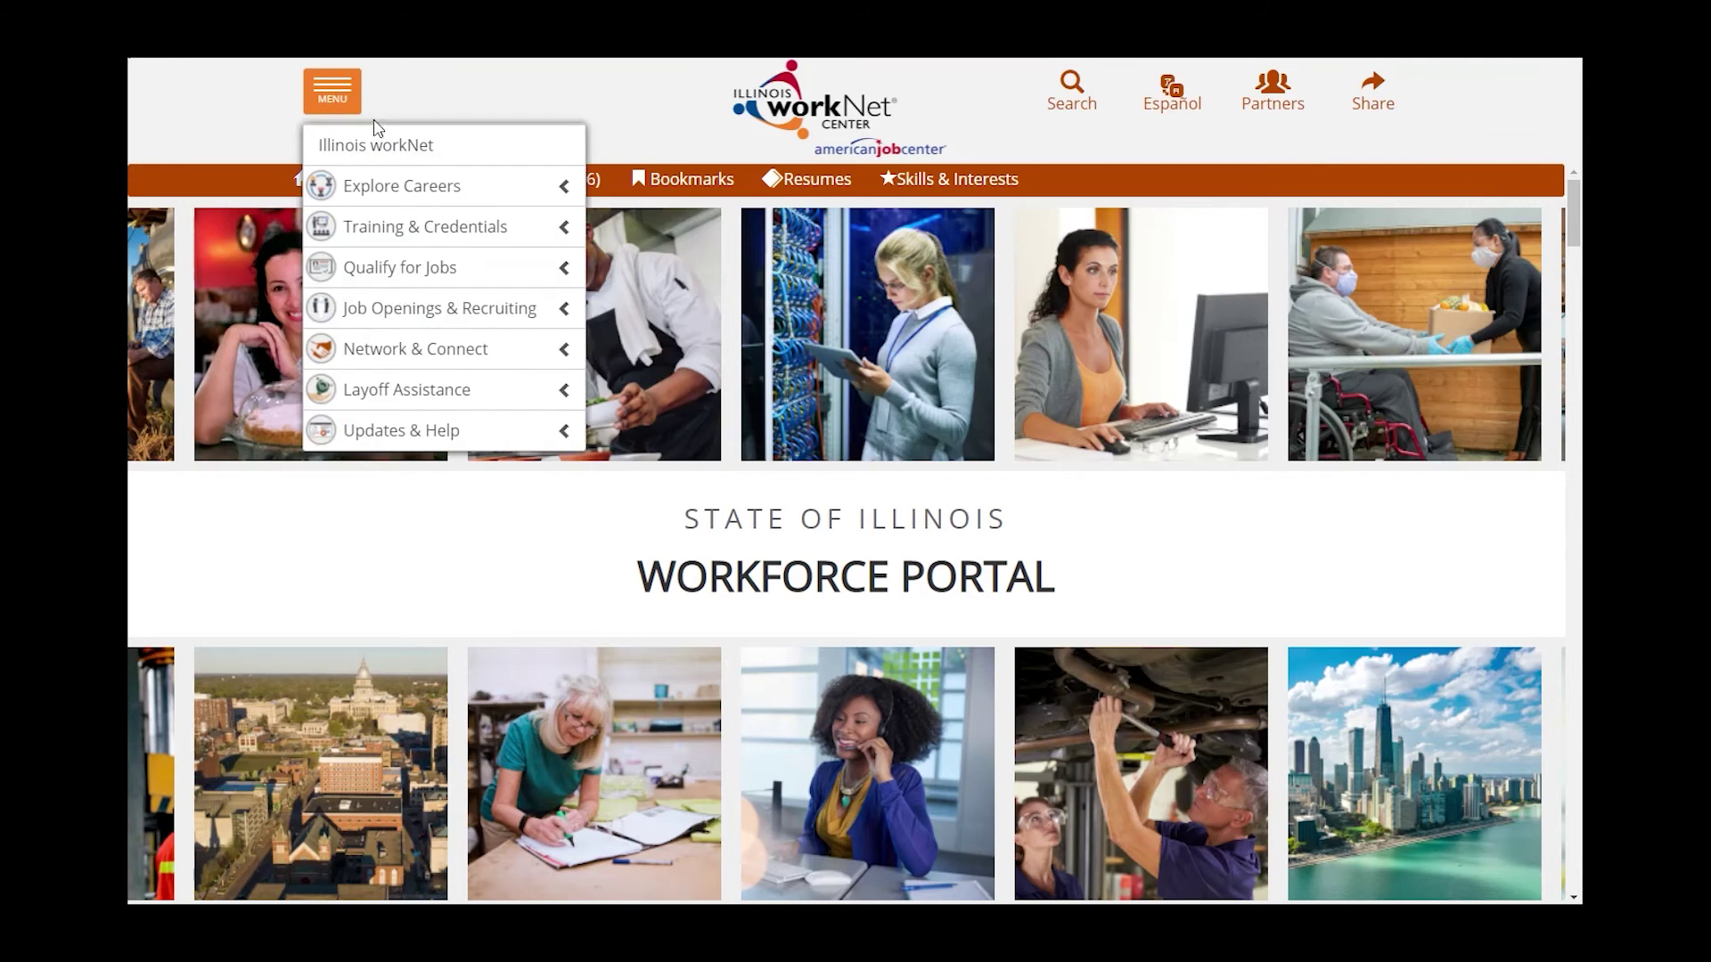
{"action": "left_click", "coordinate": [566, 351]}
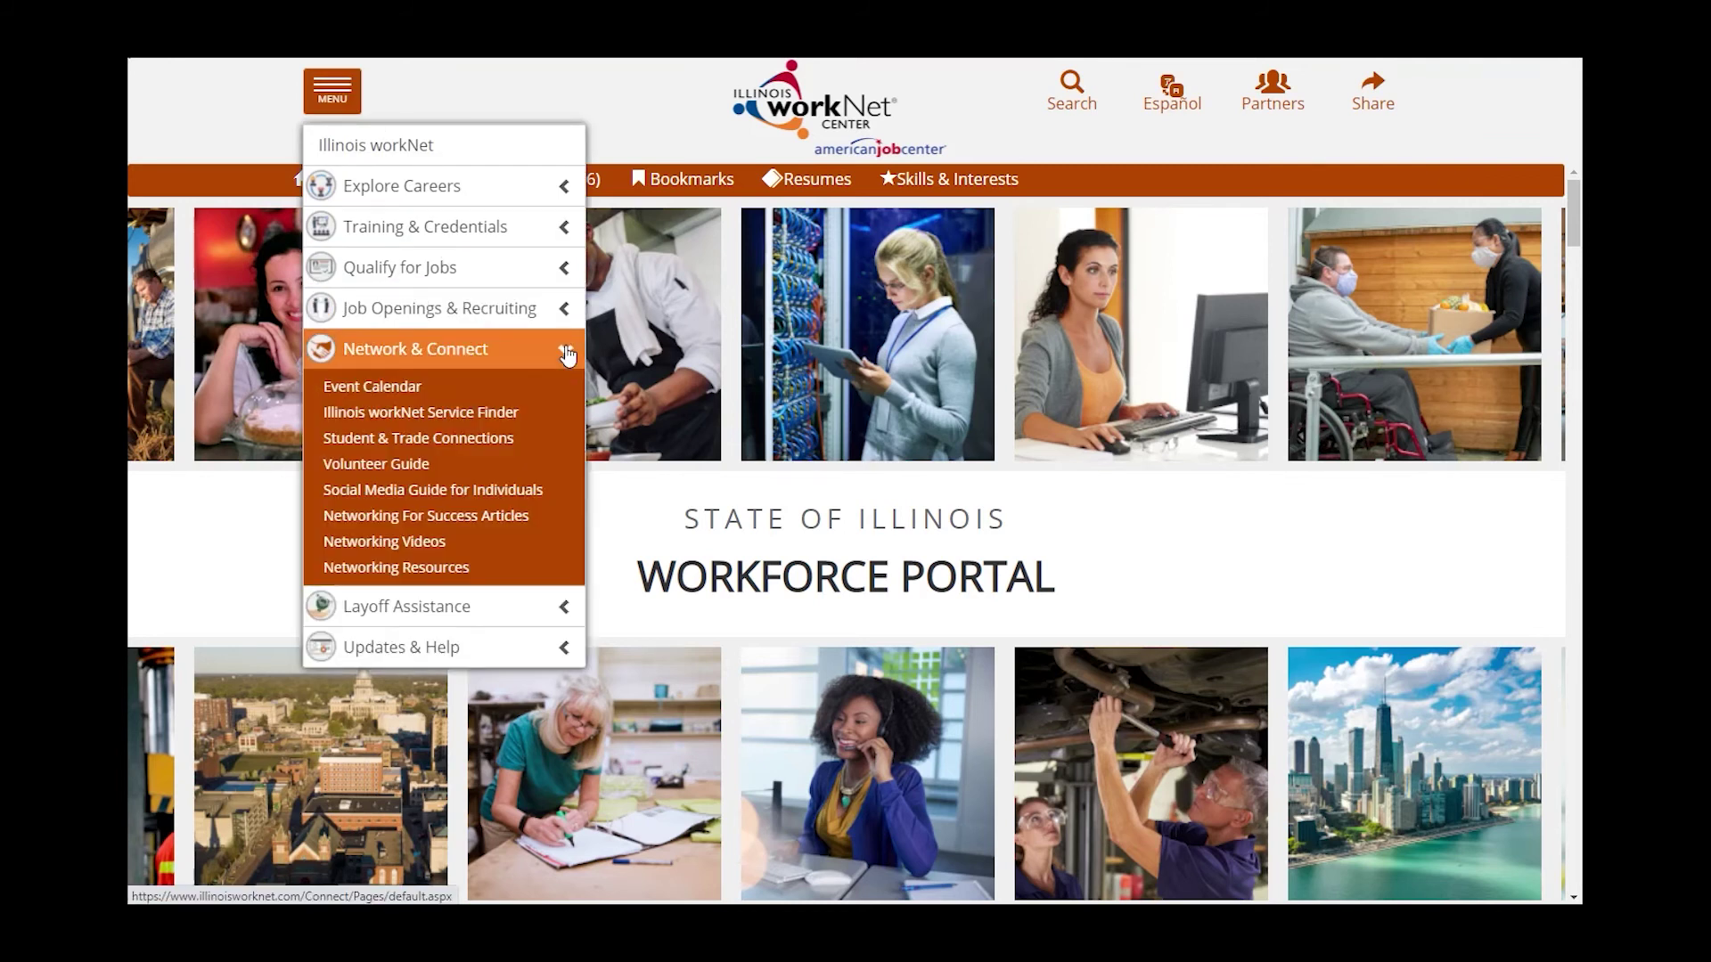
{"action": "left_click", "coordinate": [419, 415]}
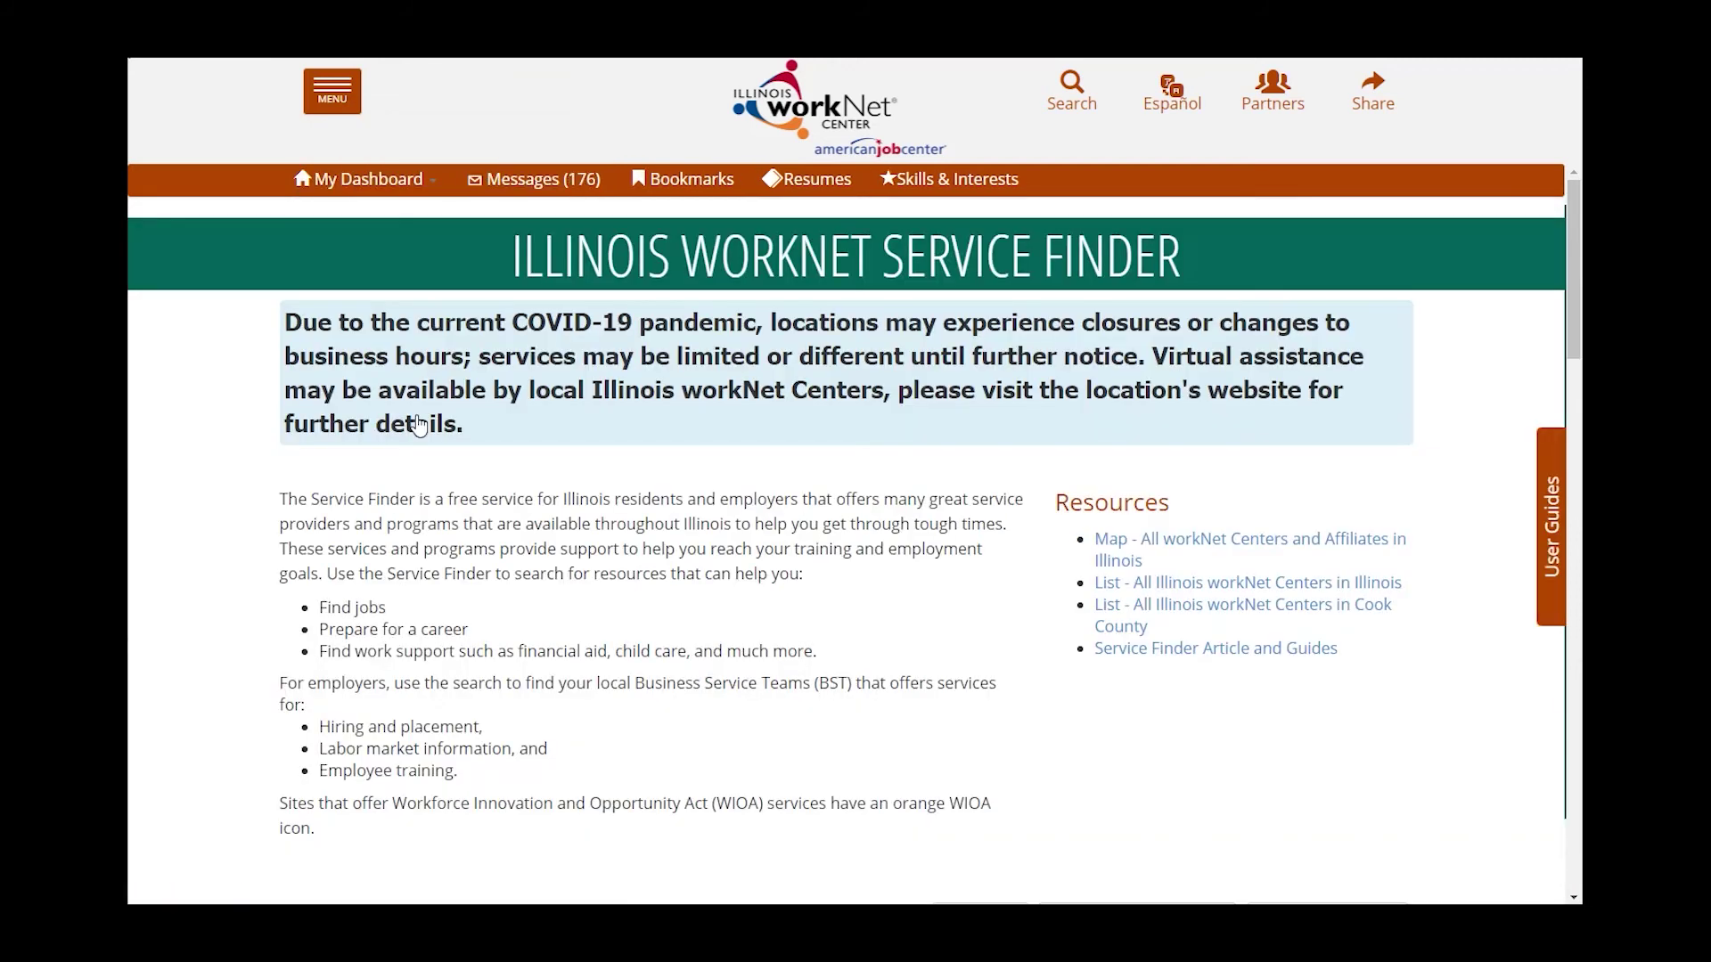
{"action": "scroll", "coordinate": [419, 425], "scroll_direction": "down", "scroll_amount": 7}
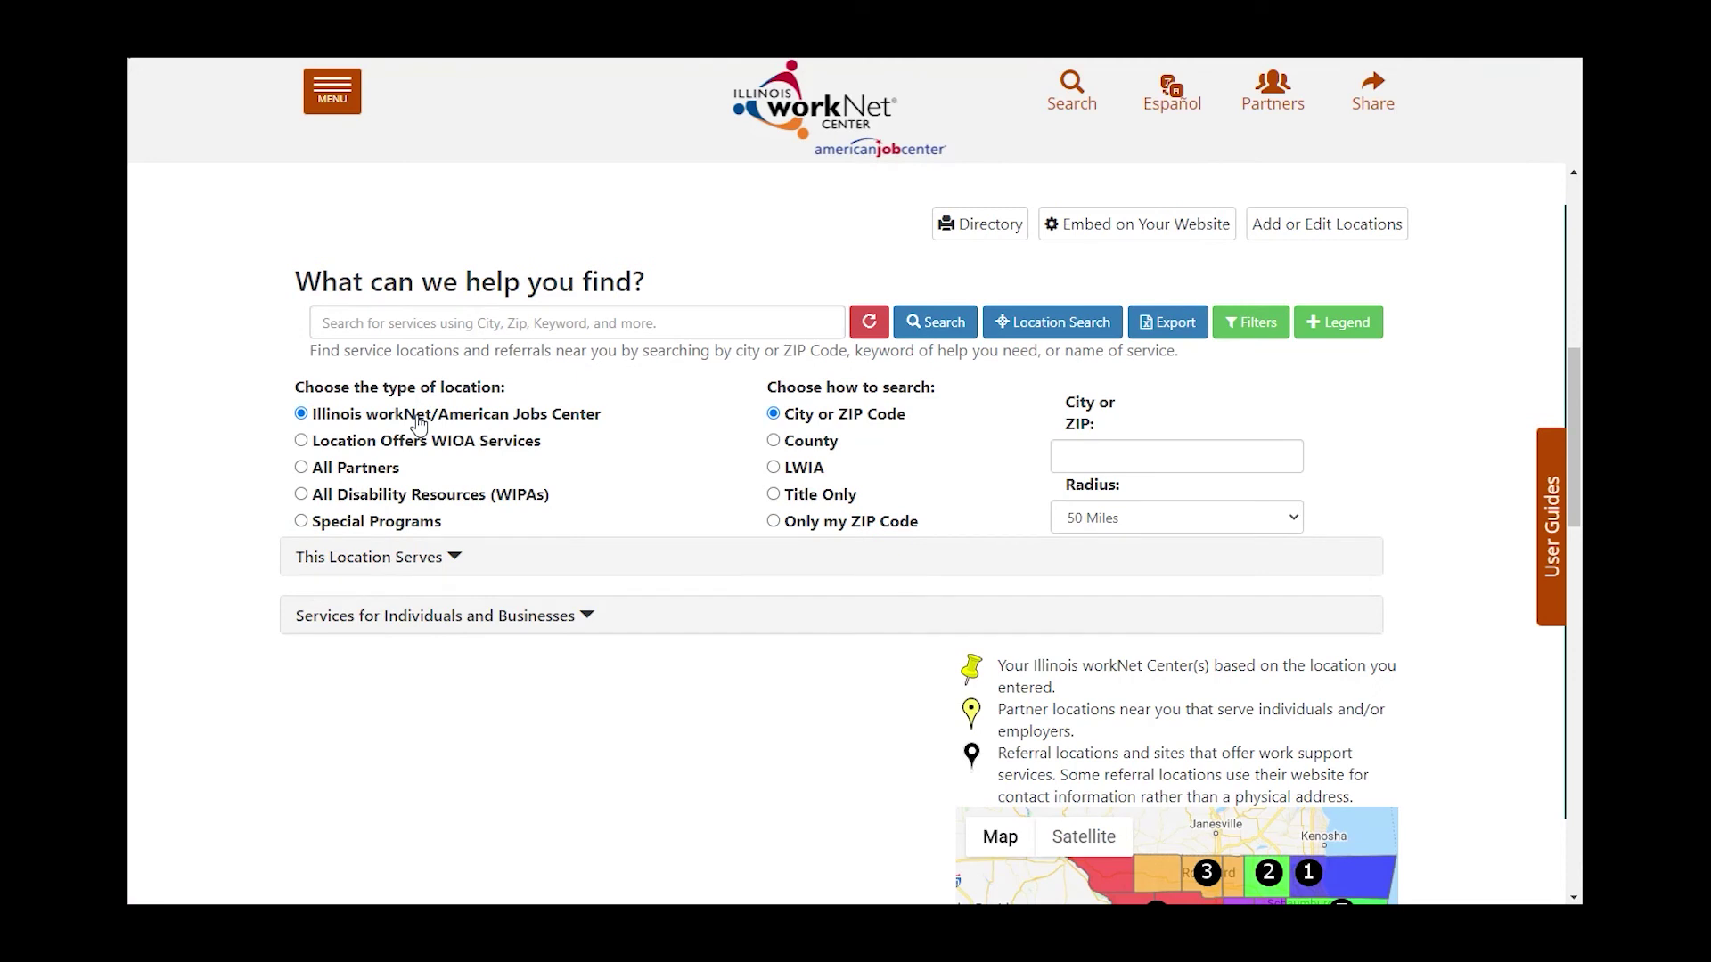
Step: Search the Service Finder for 'workforce agency' and scroll through the matching locations
{"action": "left_click", "coordinate": [342, 323]}
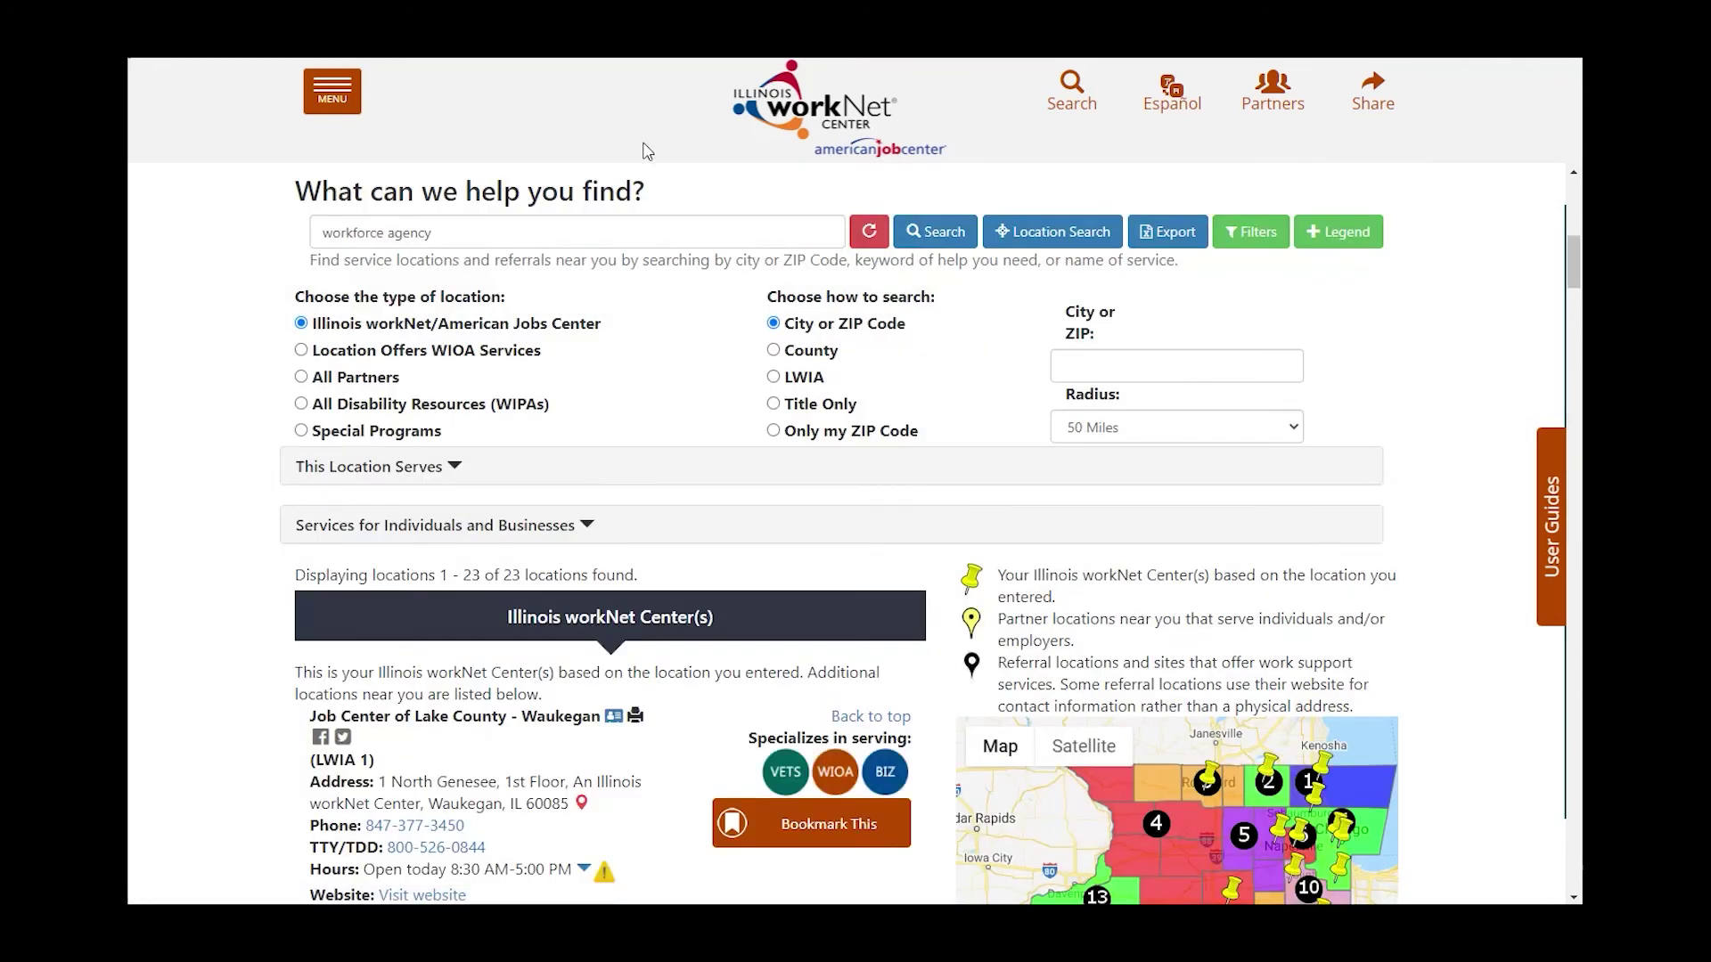
{"action": "scroll", "coordinate": [710, 490], "scroll_direction": "down", "scroll_amount": 5}
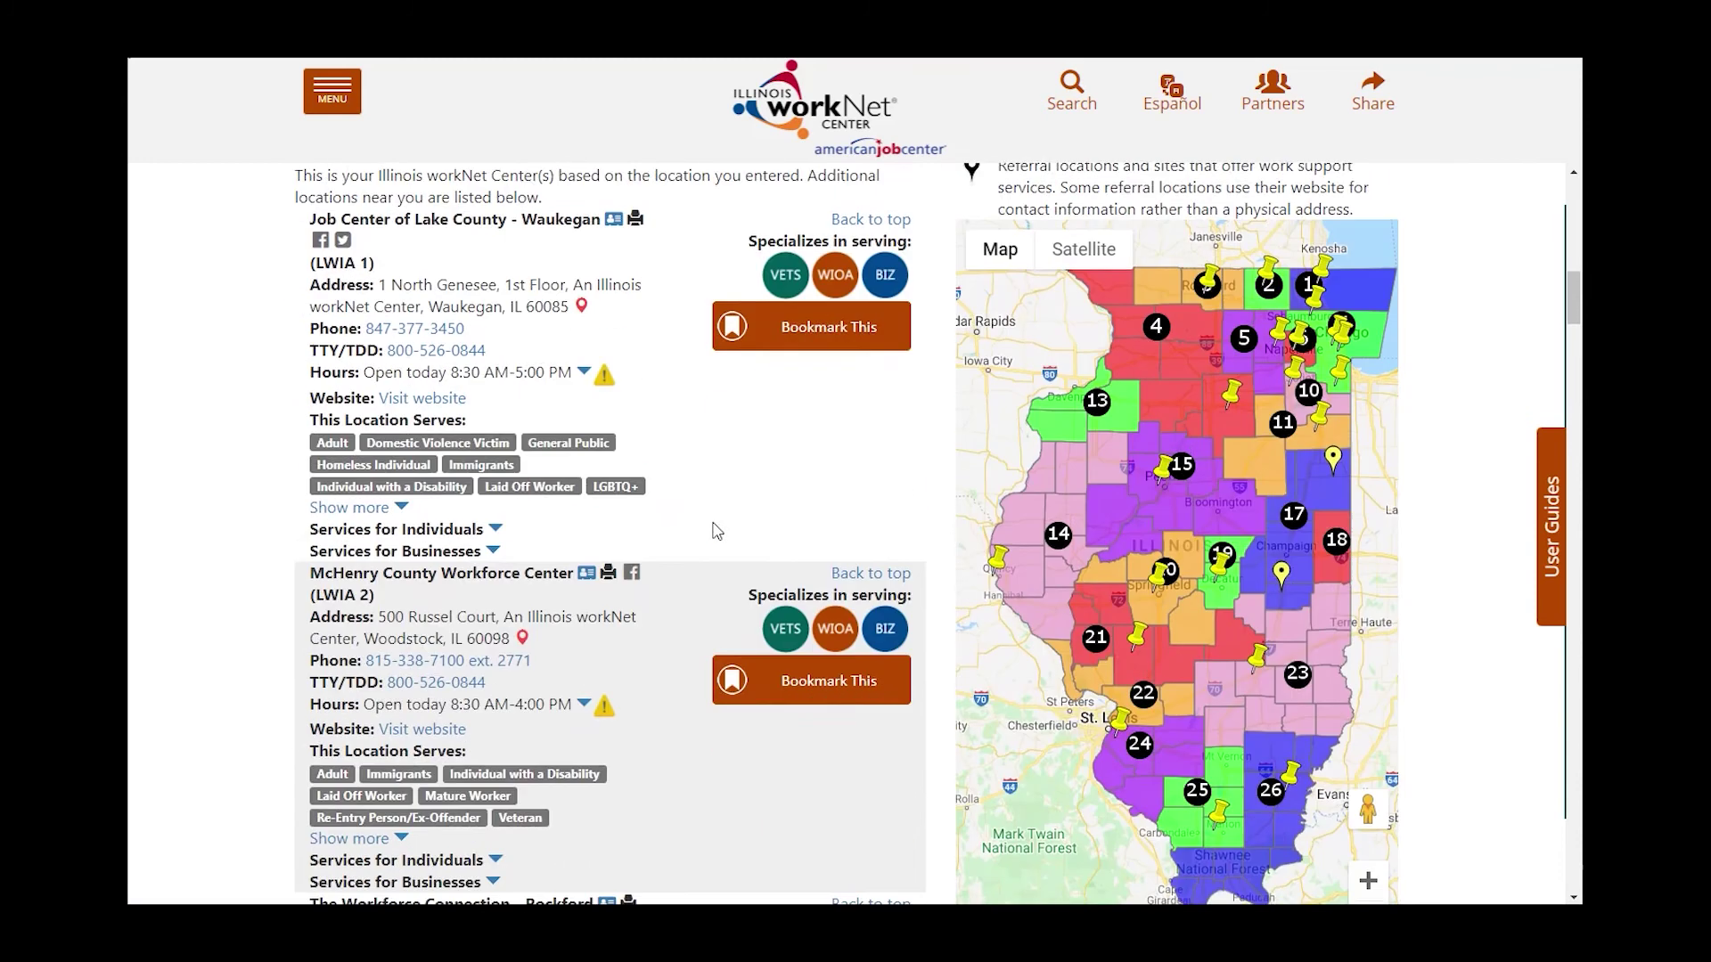
{"action": "scroll", "coordinate": [718, 532], "scroll_direction": "down", "scroll_amount": 4}
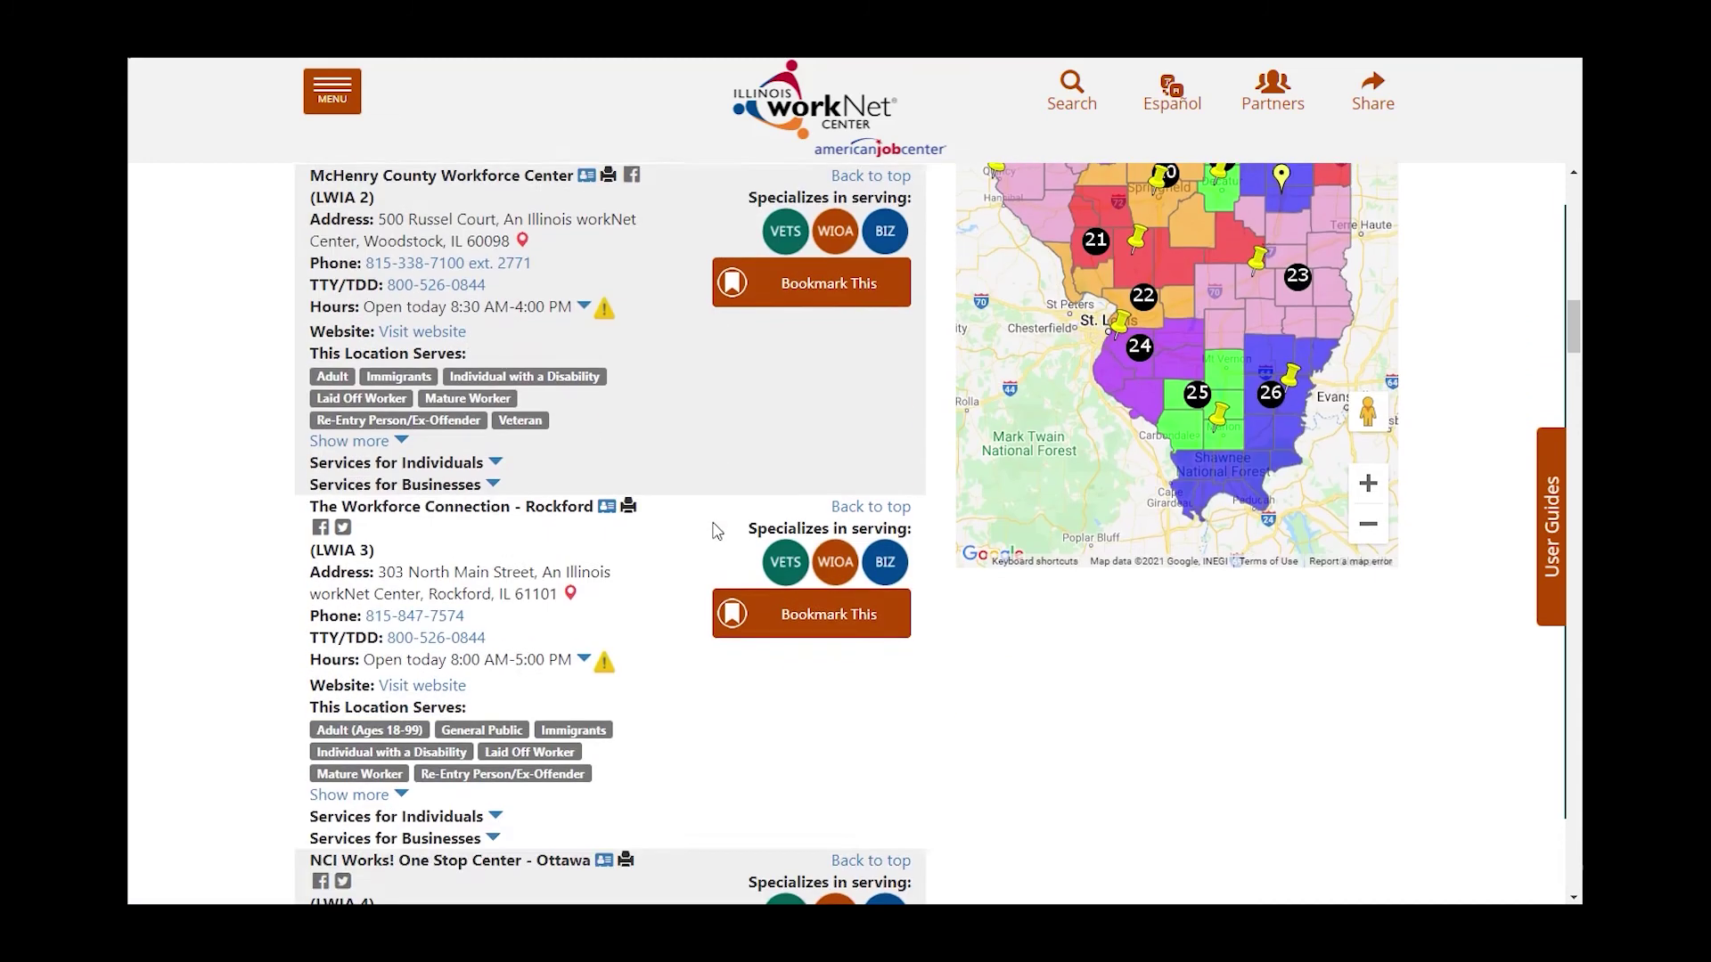
{"action": "scroll", "coordinate": [717, 532], "scroll_direction": "up", "scroll_amount": 15}
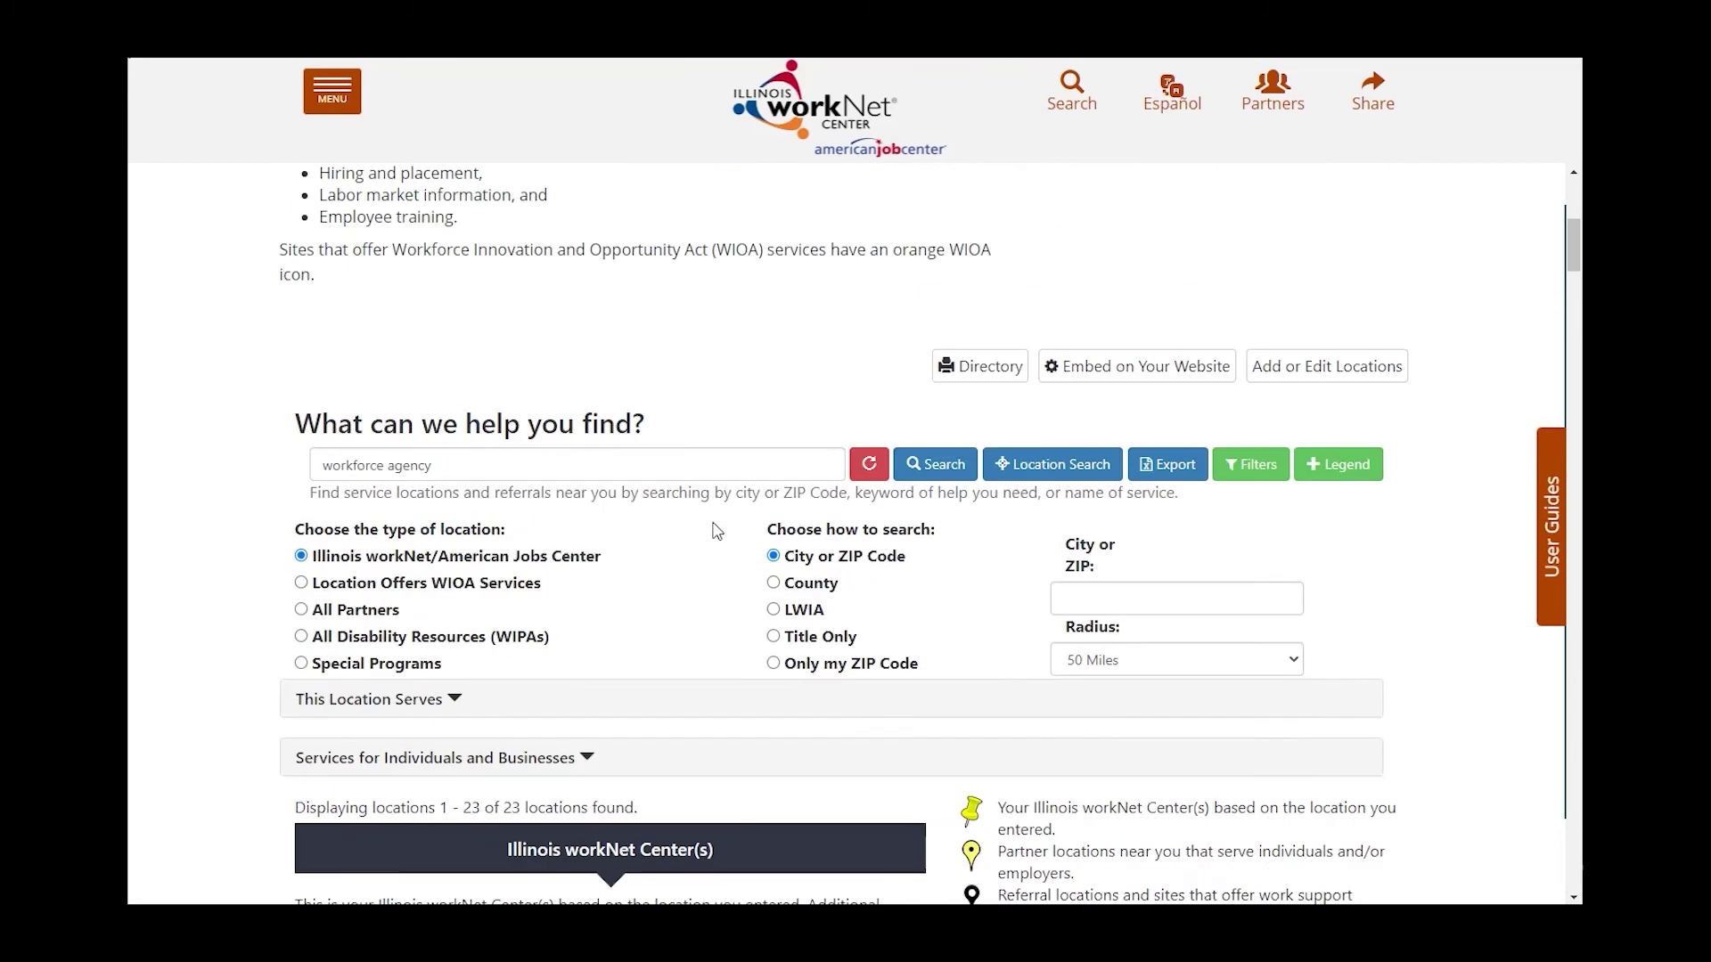
{"action": "scroll", "coordinate": [718, 532], "scroll_direction": "up", "scroll_amount": 2}
{"action": "scroll", "coordinate": [718, 532], "scroll_direction": "down", "scroll_amount": 4}
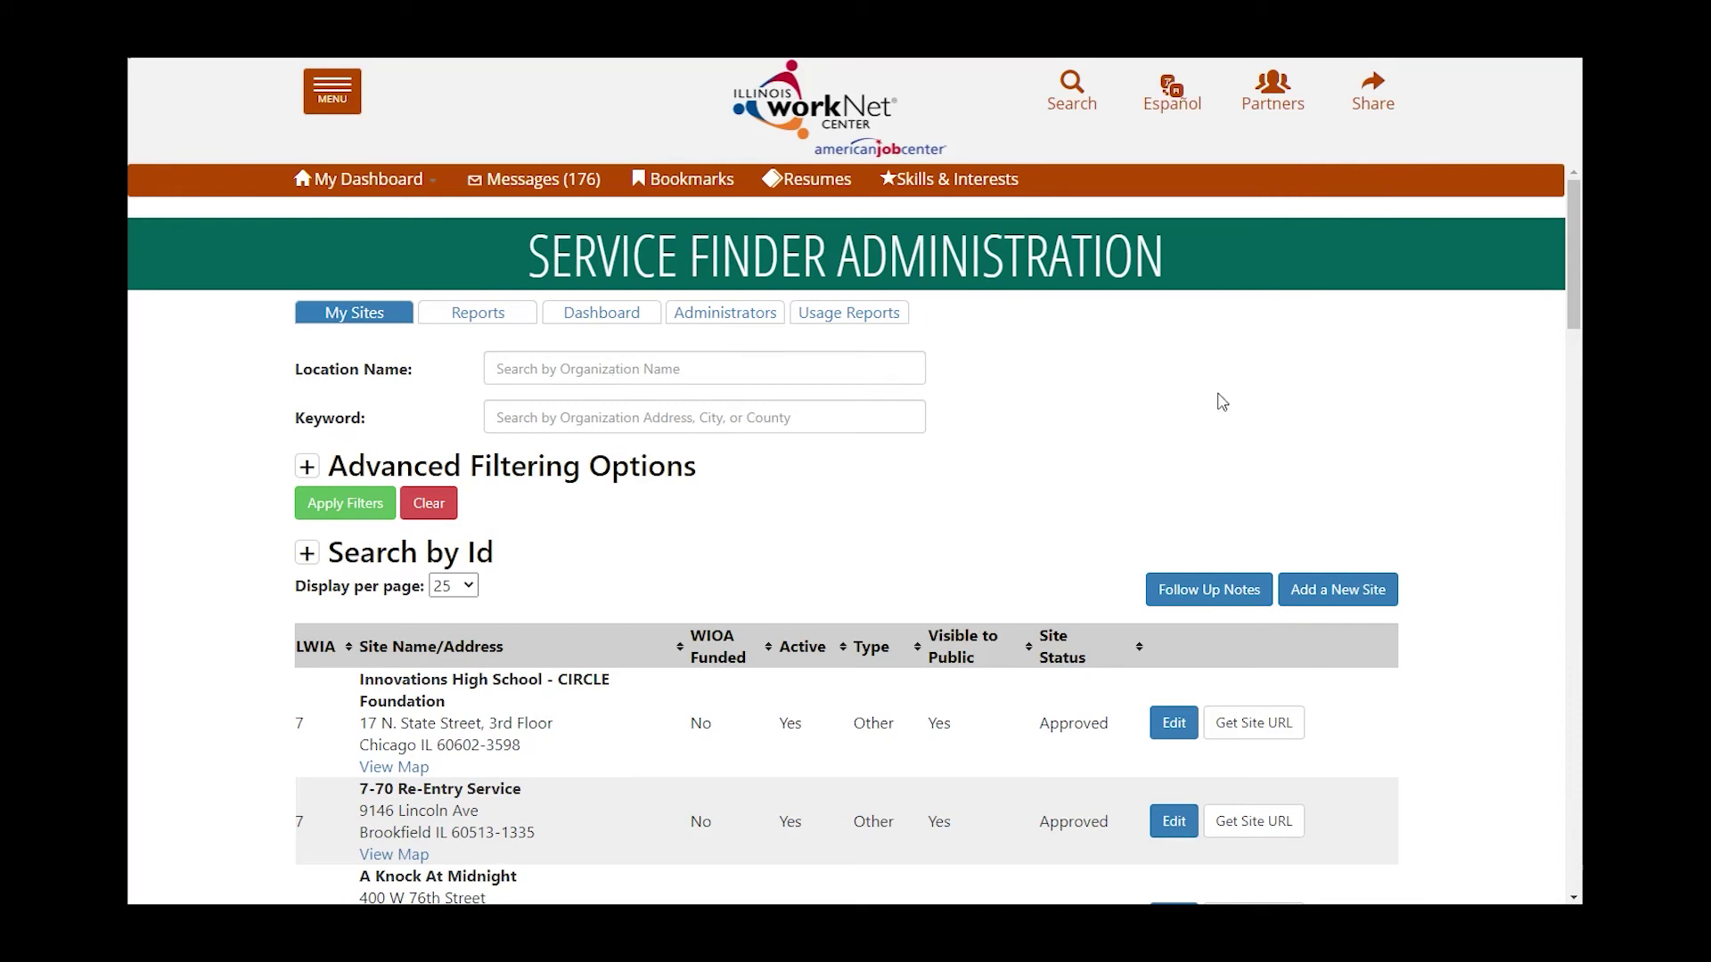
Step: Search Add a New Site for 'Test Workforce Agency' in Elgin, then choose to add it as new
{"action": "left_click", "coordinate": [1344, 599]}
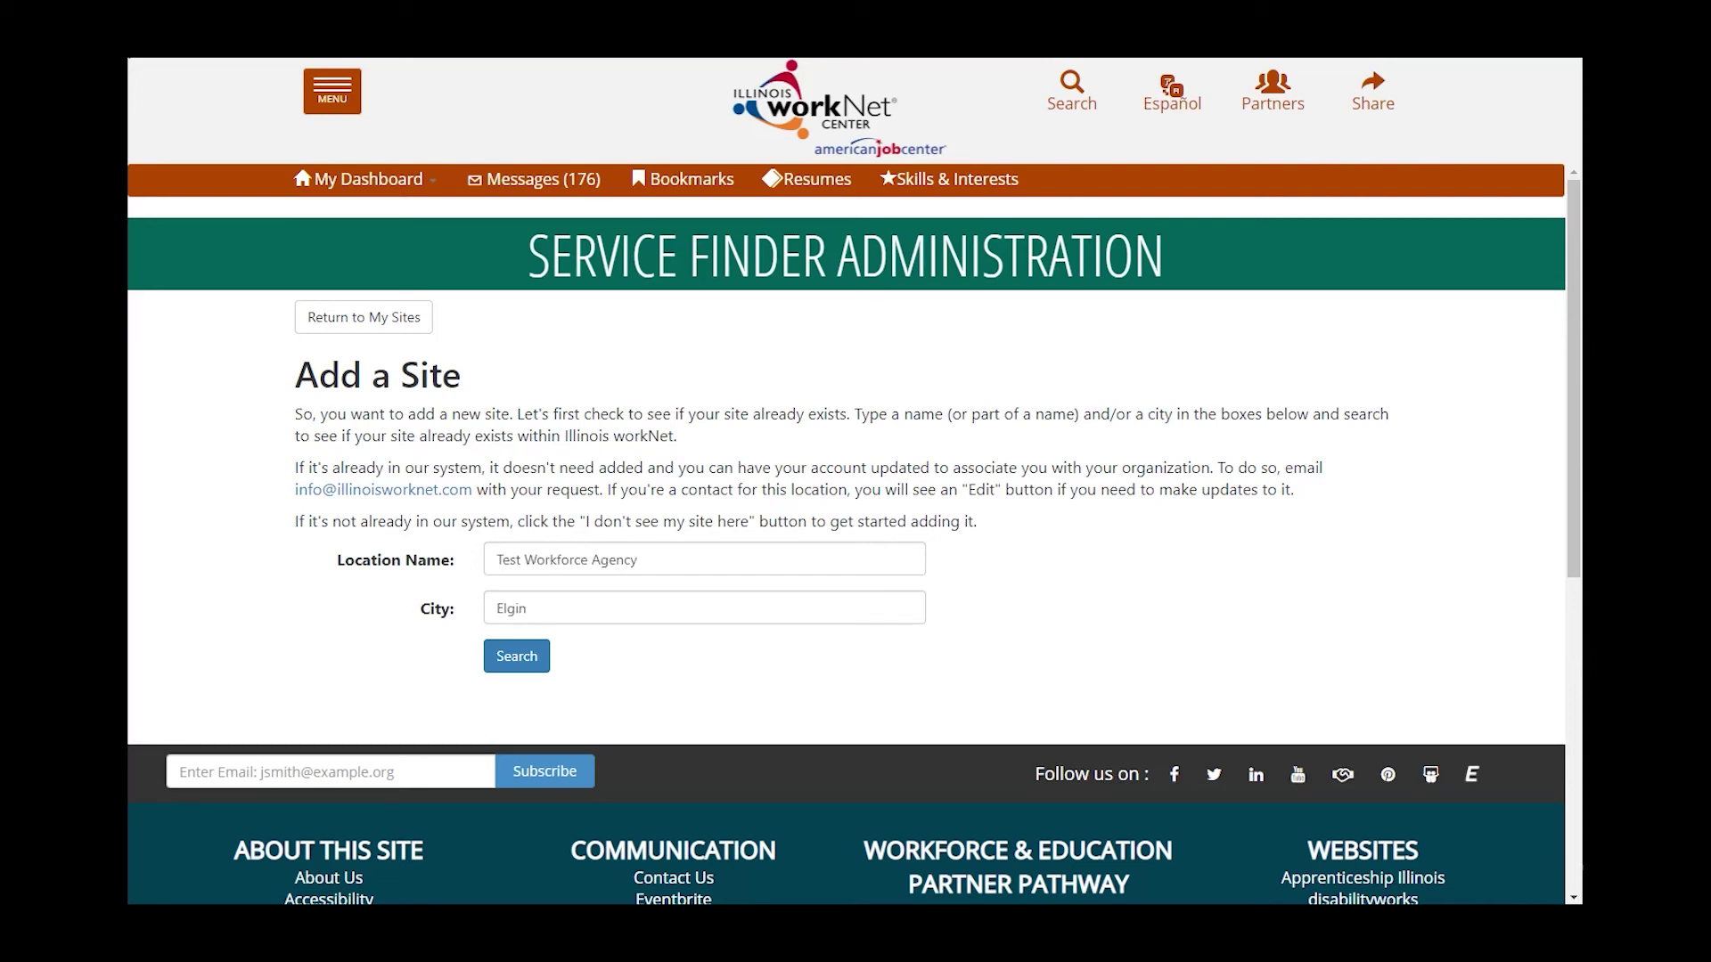
{"action": "left_click", "coordinate": [522, 664]}
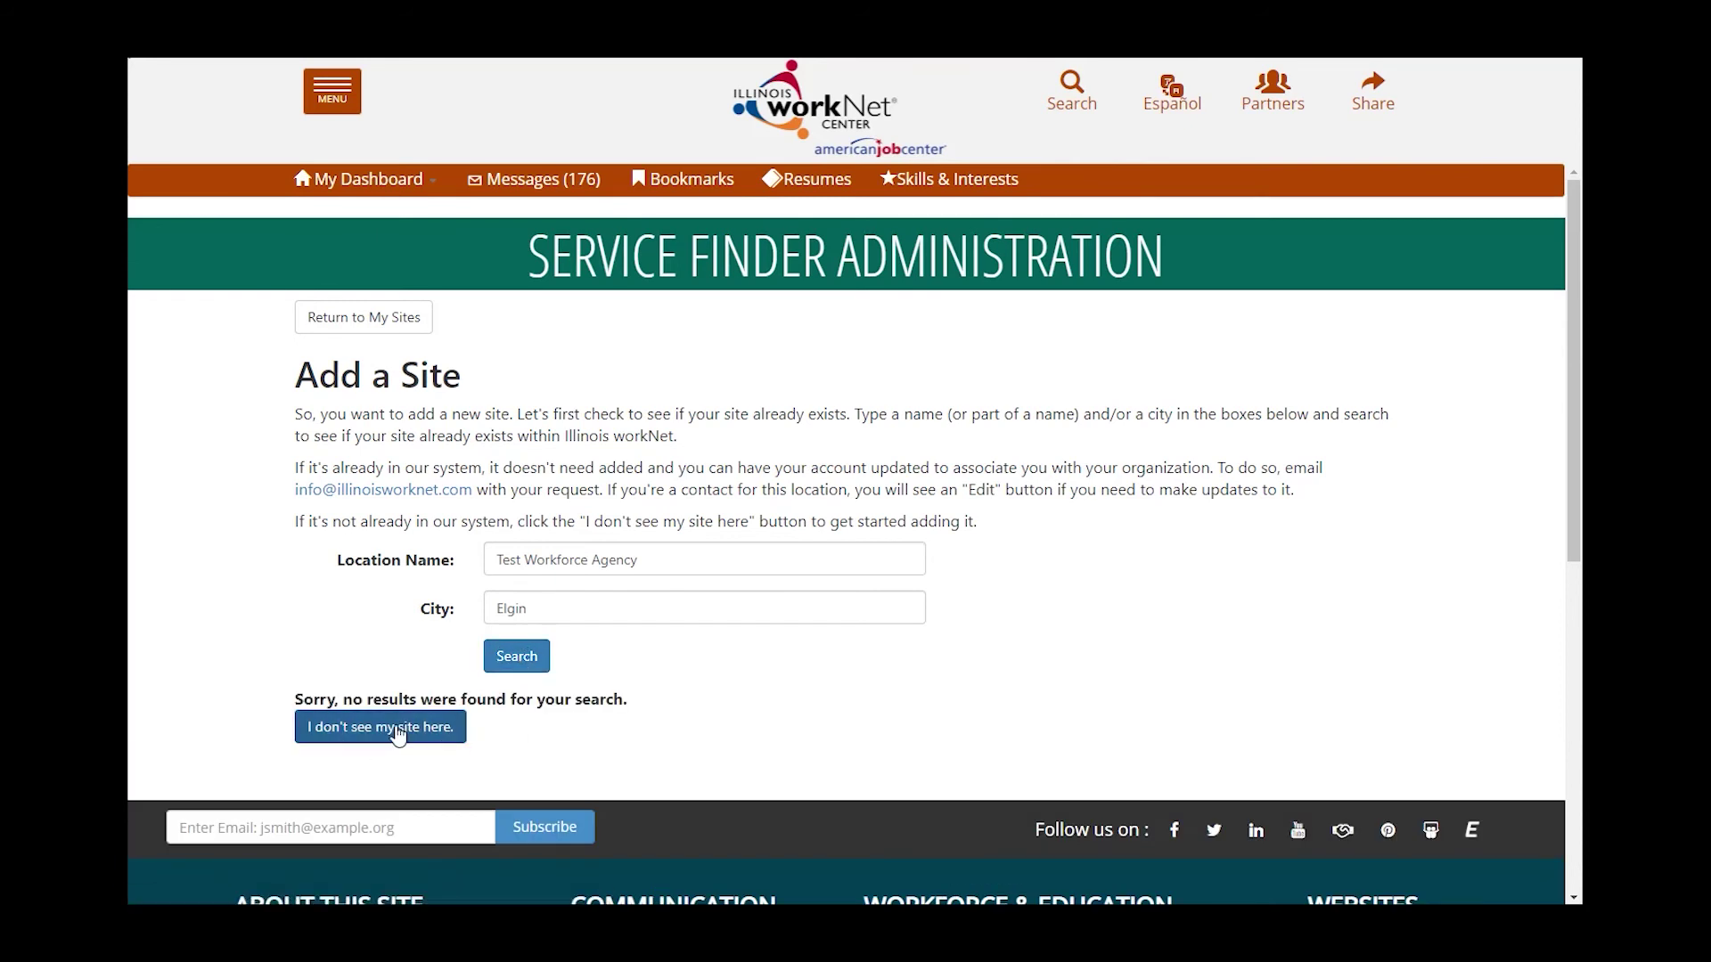
{"action": "left_click", "coordinate": [397, 729]}
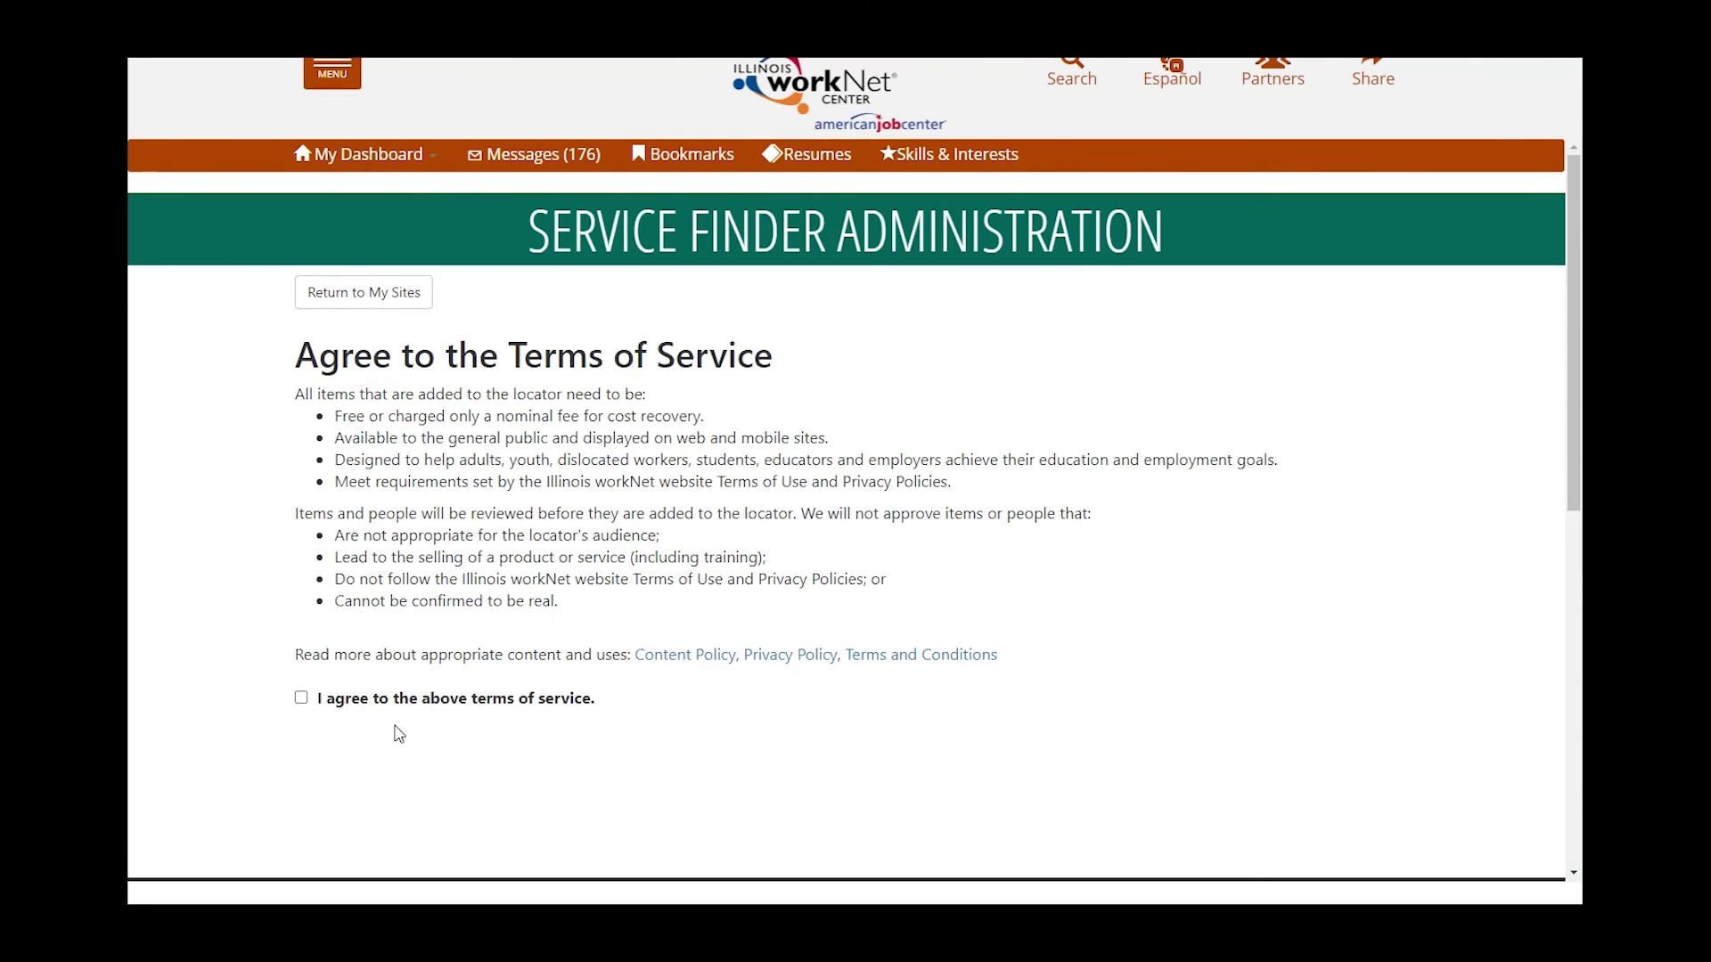
Step: Agree to the terms of service and save Work Support Referral as the site type
{"action": "left_click", "coordinate": [301, 699]}
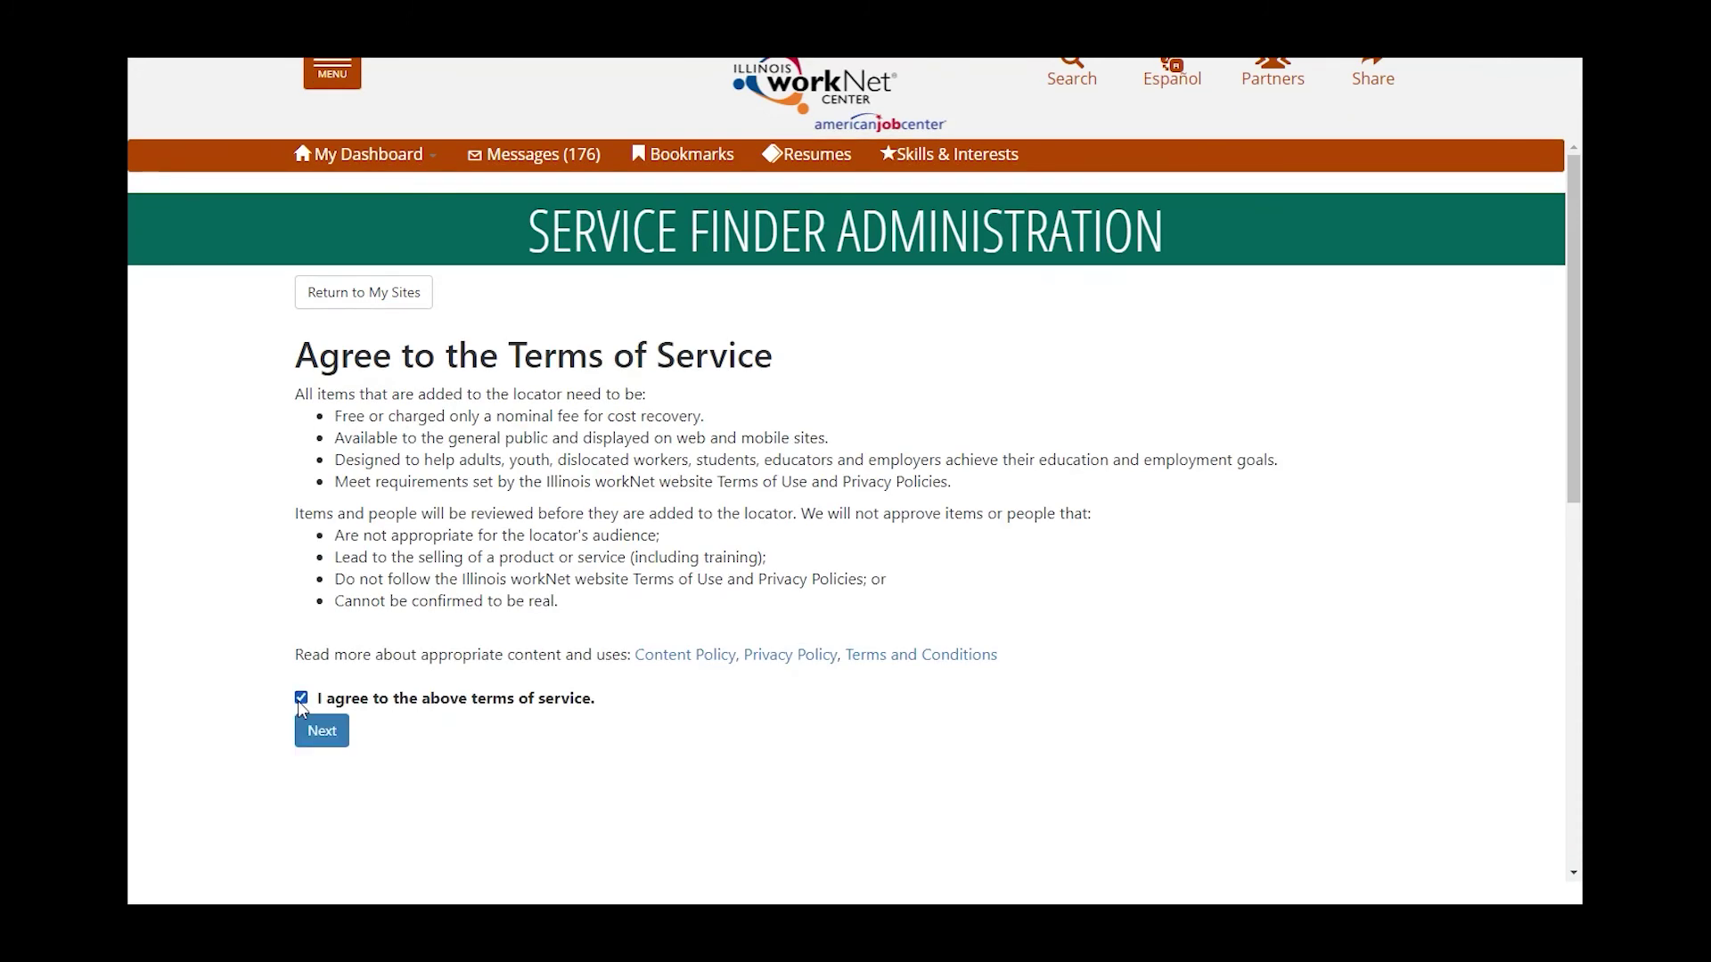
{"action": "left_click", "coordinate": [321, 731]}
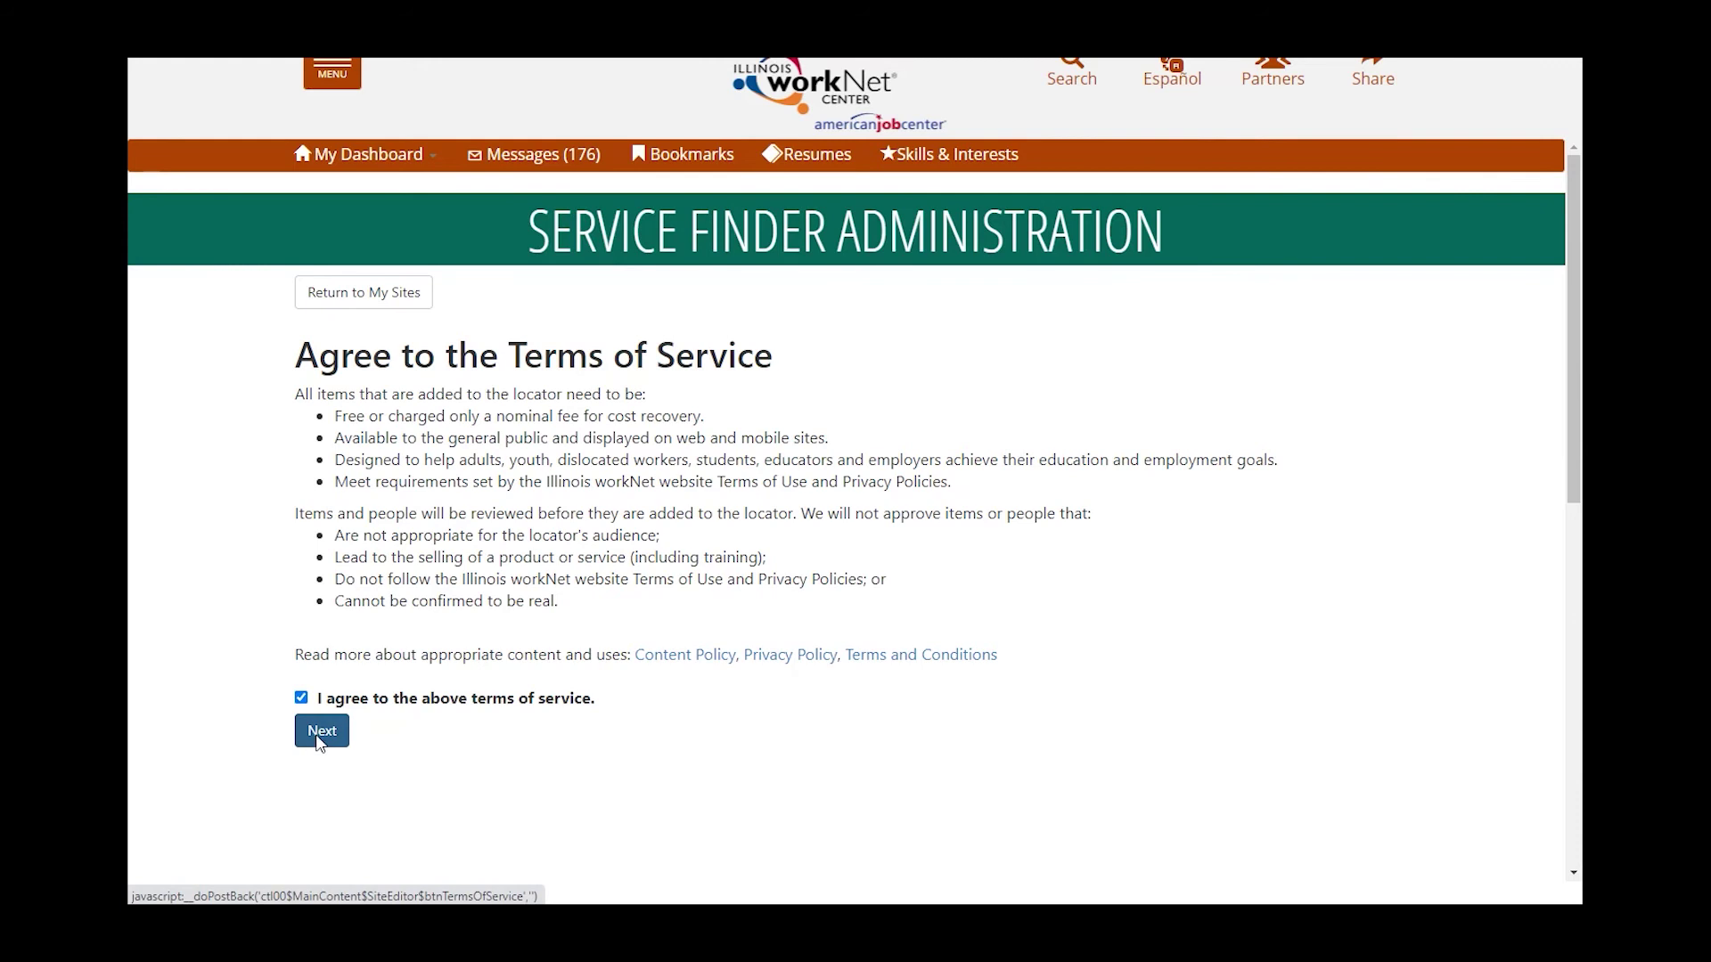
{"action": "scroll", "coordinate": [600, 648], "scroll_direction": "down", "scroll_amount": 2}
{"action": "scroll", "coordinate": [600, 648], "scroll_direction": "down", "scroll_amount": 1}
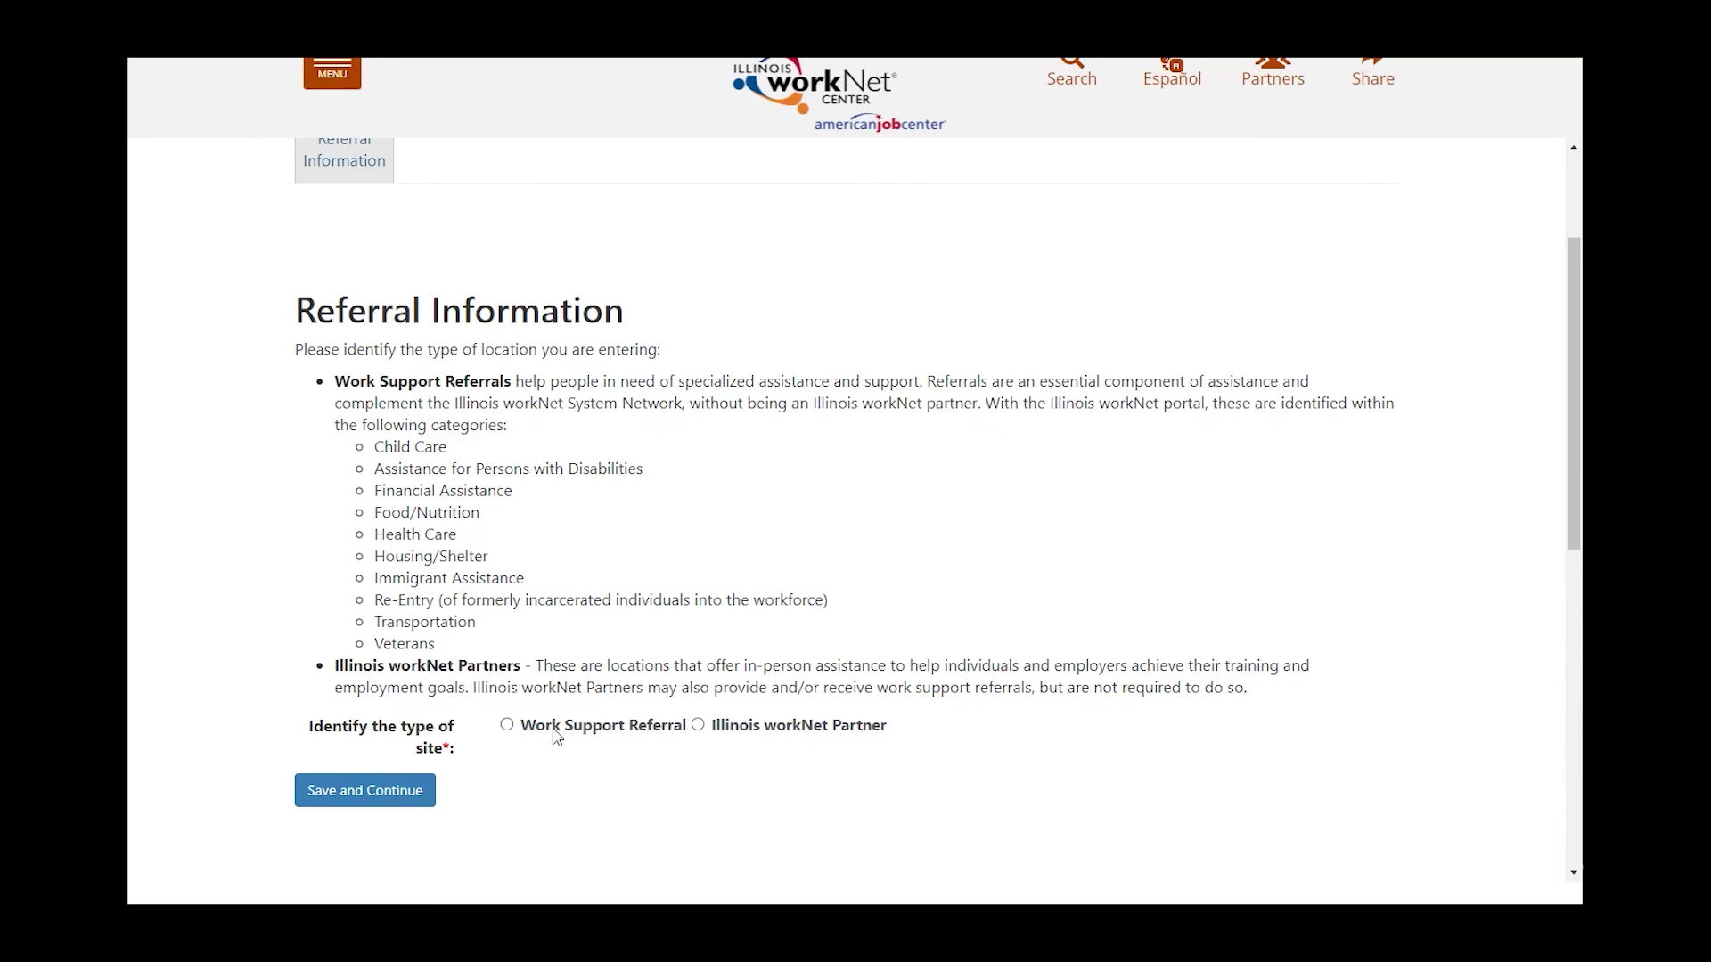
{"action": "left_click", "coordinate": [507, 725]}
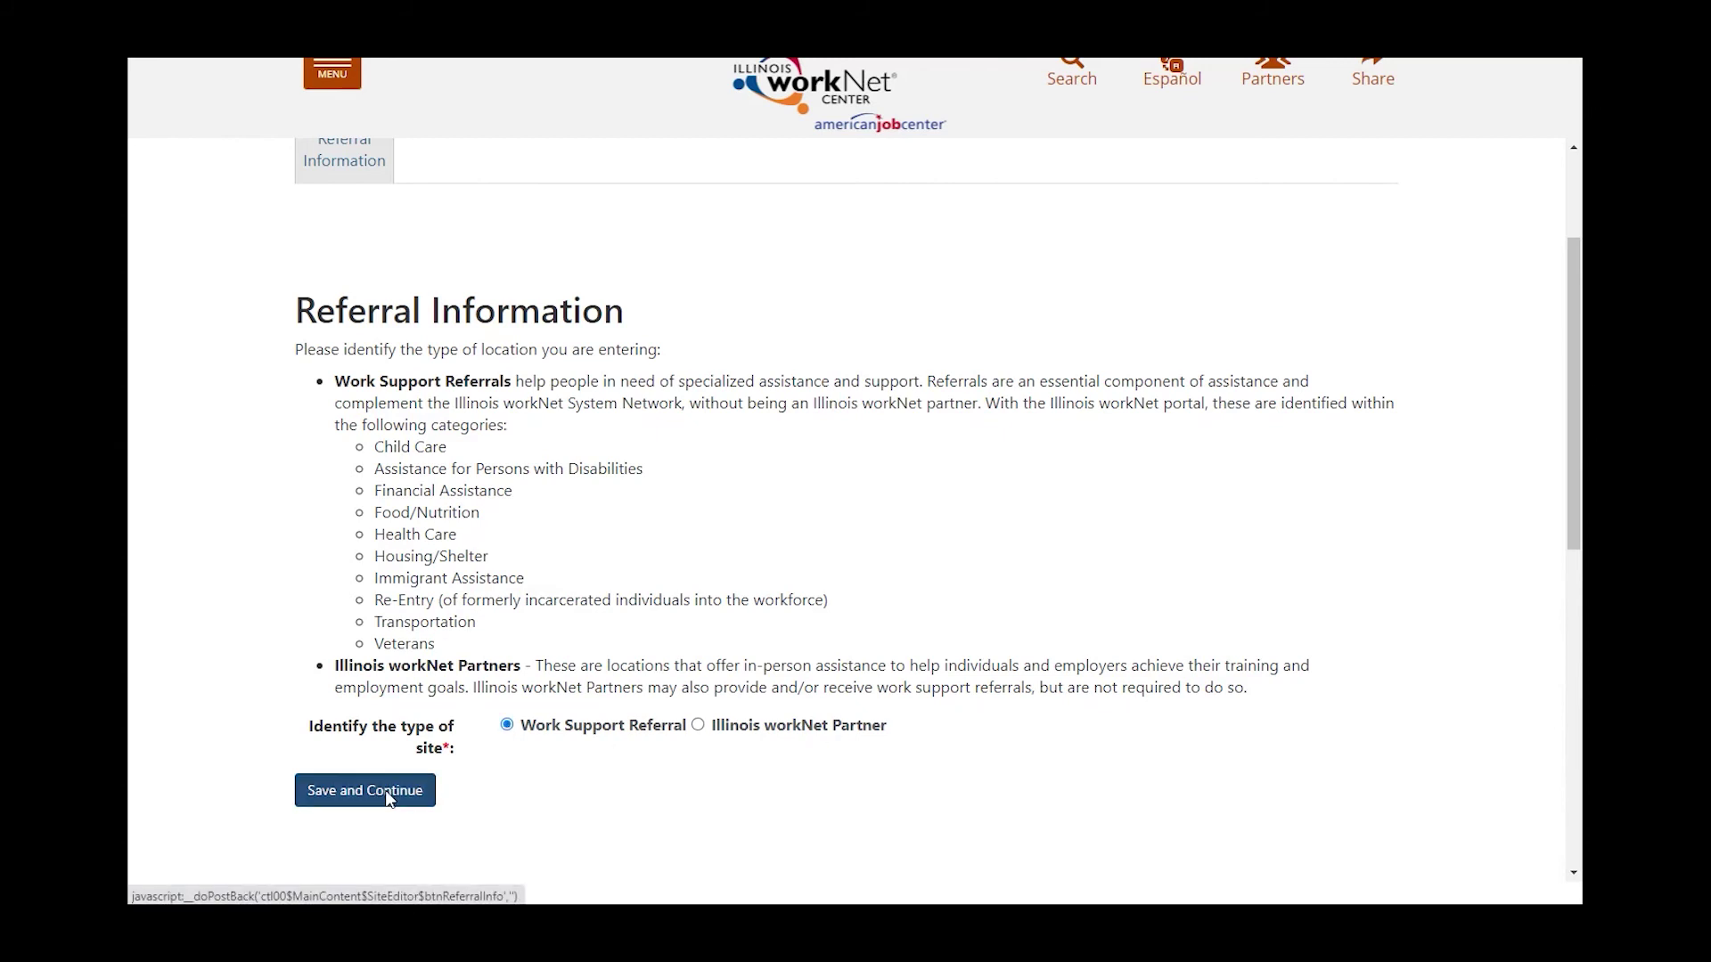
{"action": "left_click", "coordinate": [390, 799]}
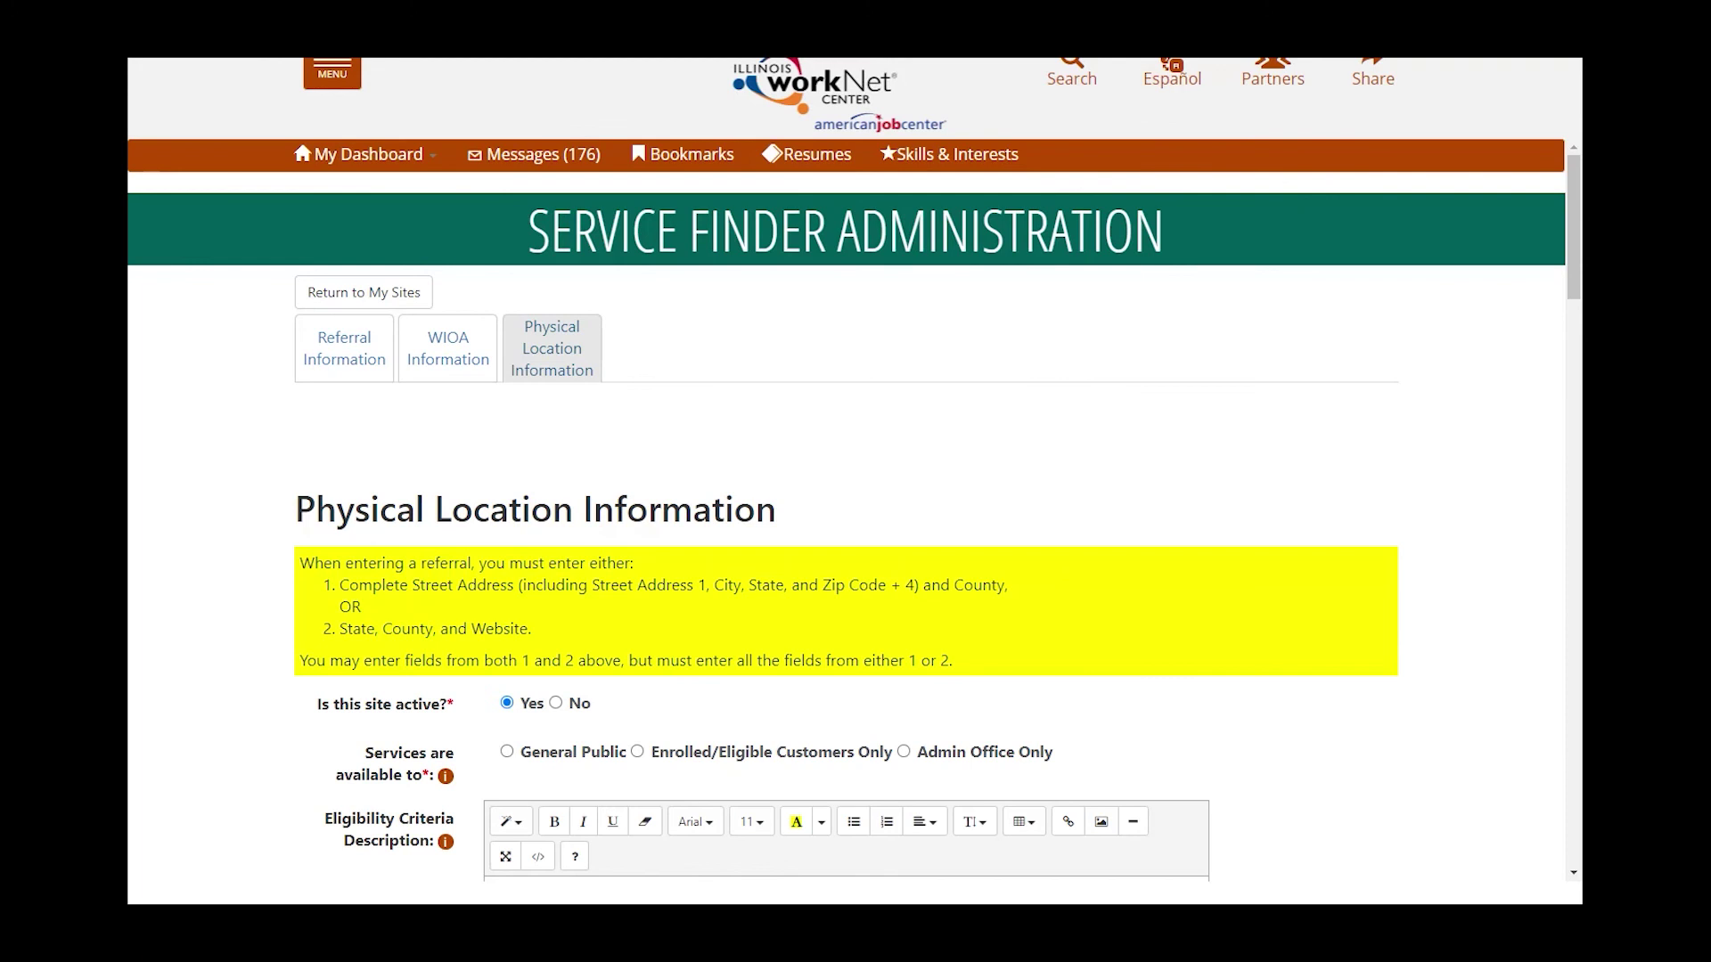
Step: Review the location, hours, website, logo and primary contact fields, then save the Physical Location Information
{"action": "scroll", "coordinate": [503, 425], "scroll_direction": "down", "scroll_amount": 1}
{"action": "scroll", "coordinate": [504, 425], "scroll_direction": "down", "scroll_amount": 5}
{"action": "scroll", "coordinate": [502, 416], "scroll_direction": "up", "scroll_amount": 2}
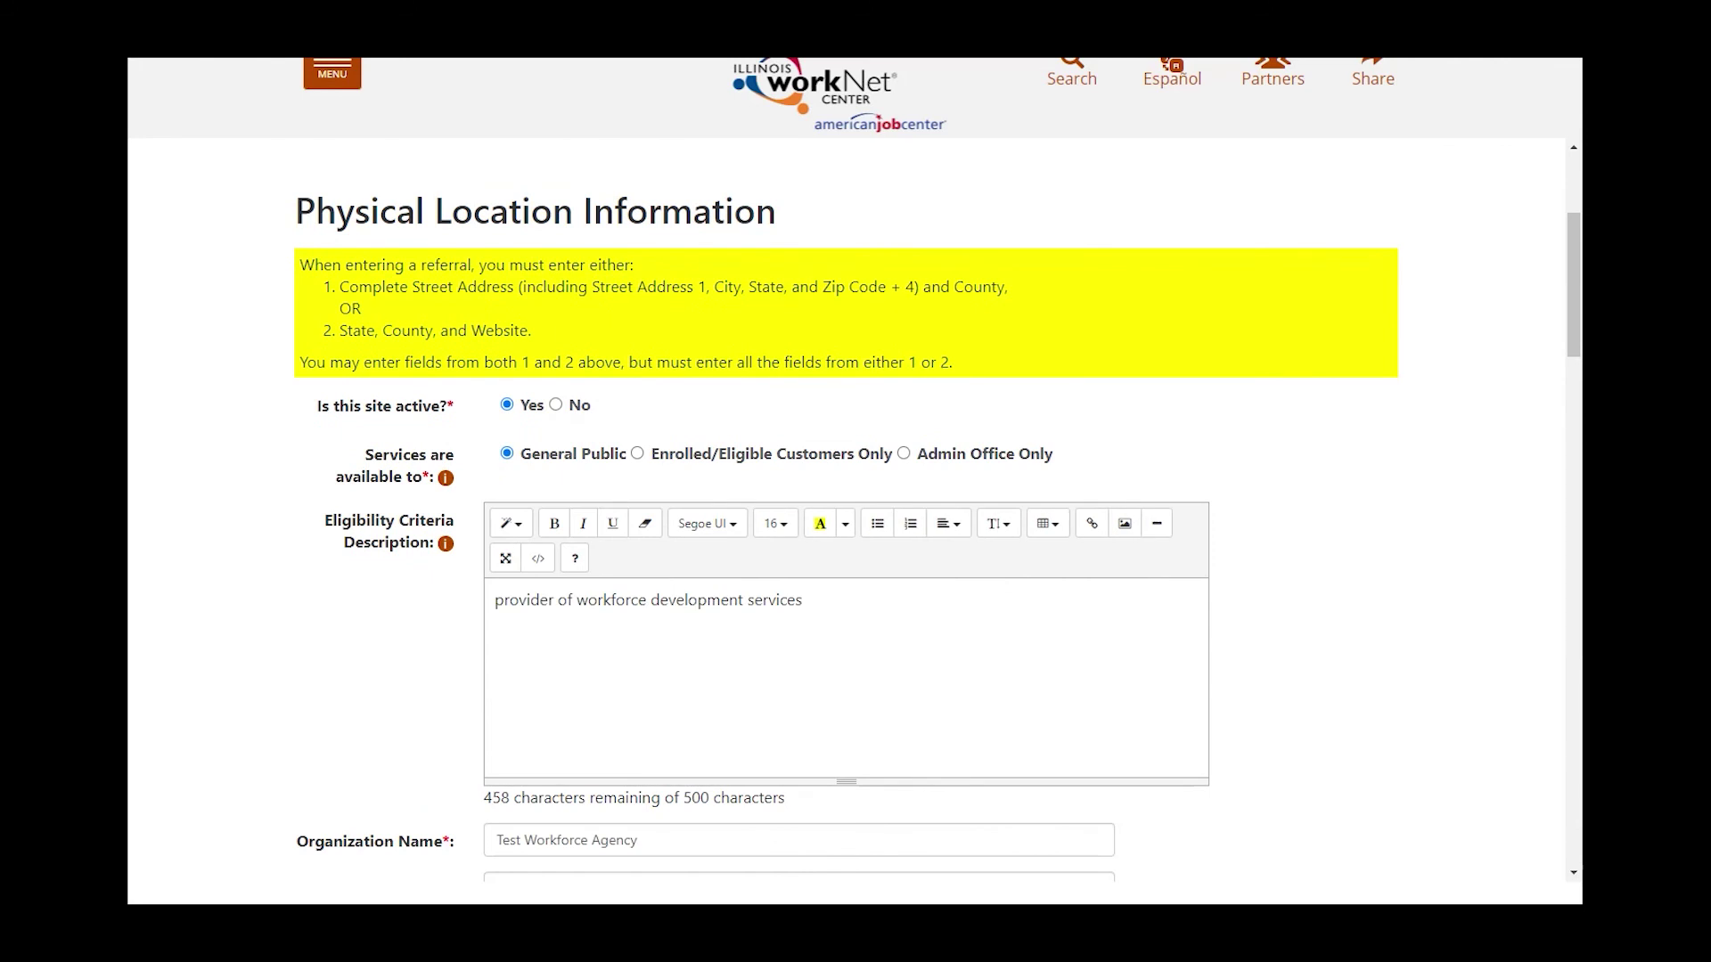
{"action": "scroll", "coordinate": [365, 534], "scroll_direction": "down", "scroll_amount": 1}
{"action": "scroll", "coordinate": [365, 535], "scroll_direction": "down", "scroll_amount": 6}
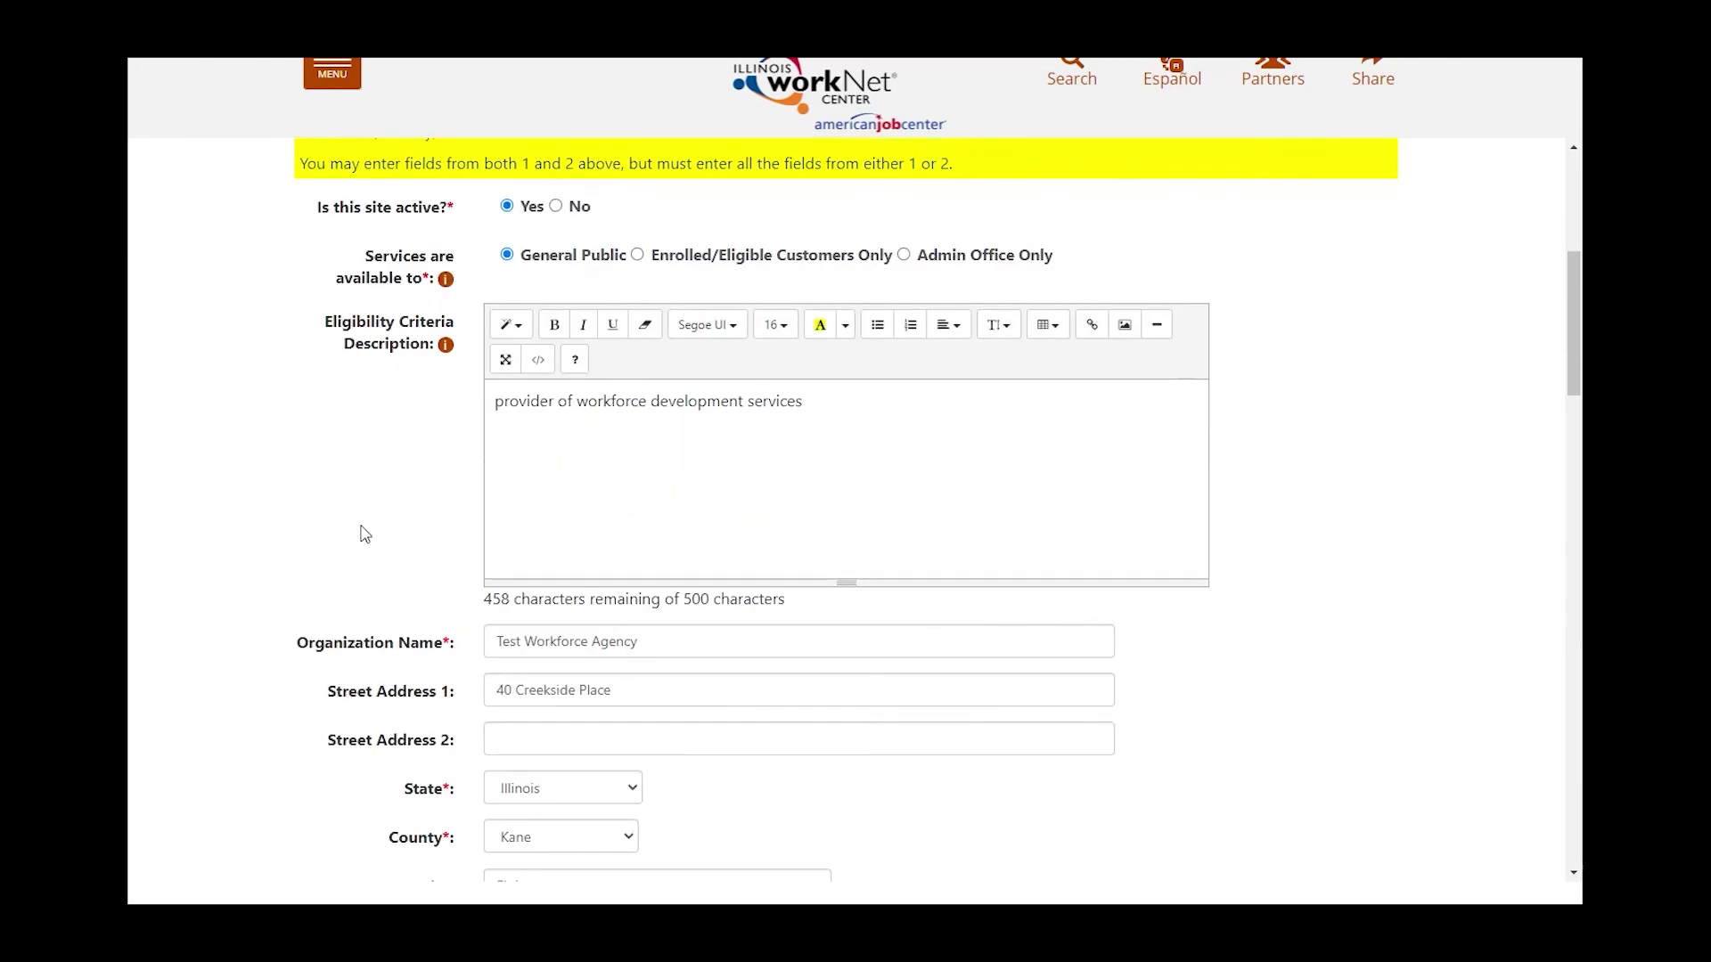
{"action": "scroll", "coordinate": [366, 534], "scroll_direction": "down", "scroll_amount": 7}
{"action": "scroll", "coordinate": [365, 533], "scroll_direction": "down", "scroll_amount": 6}
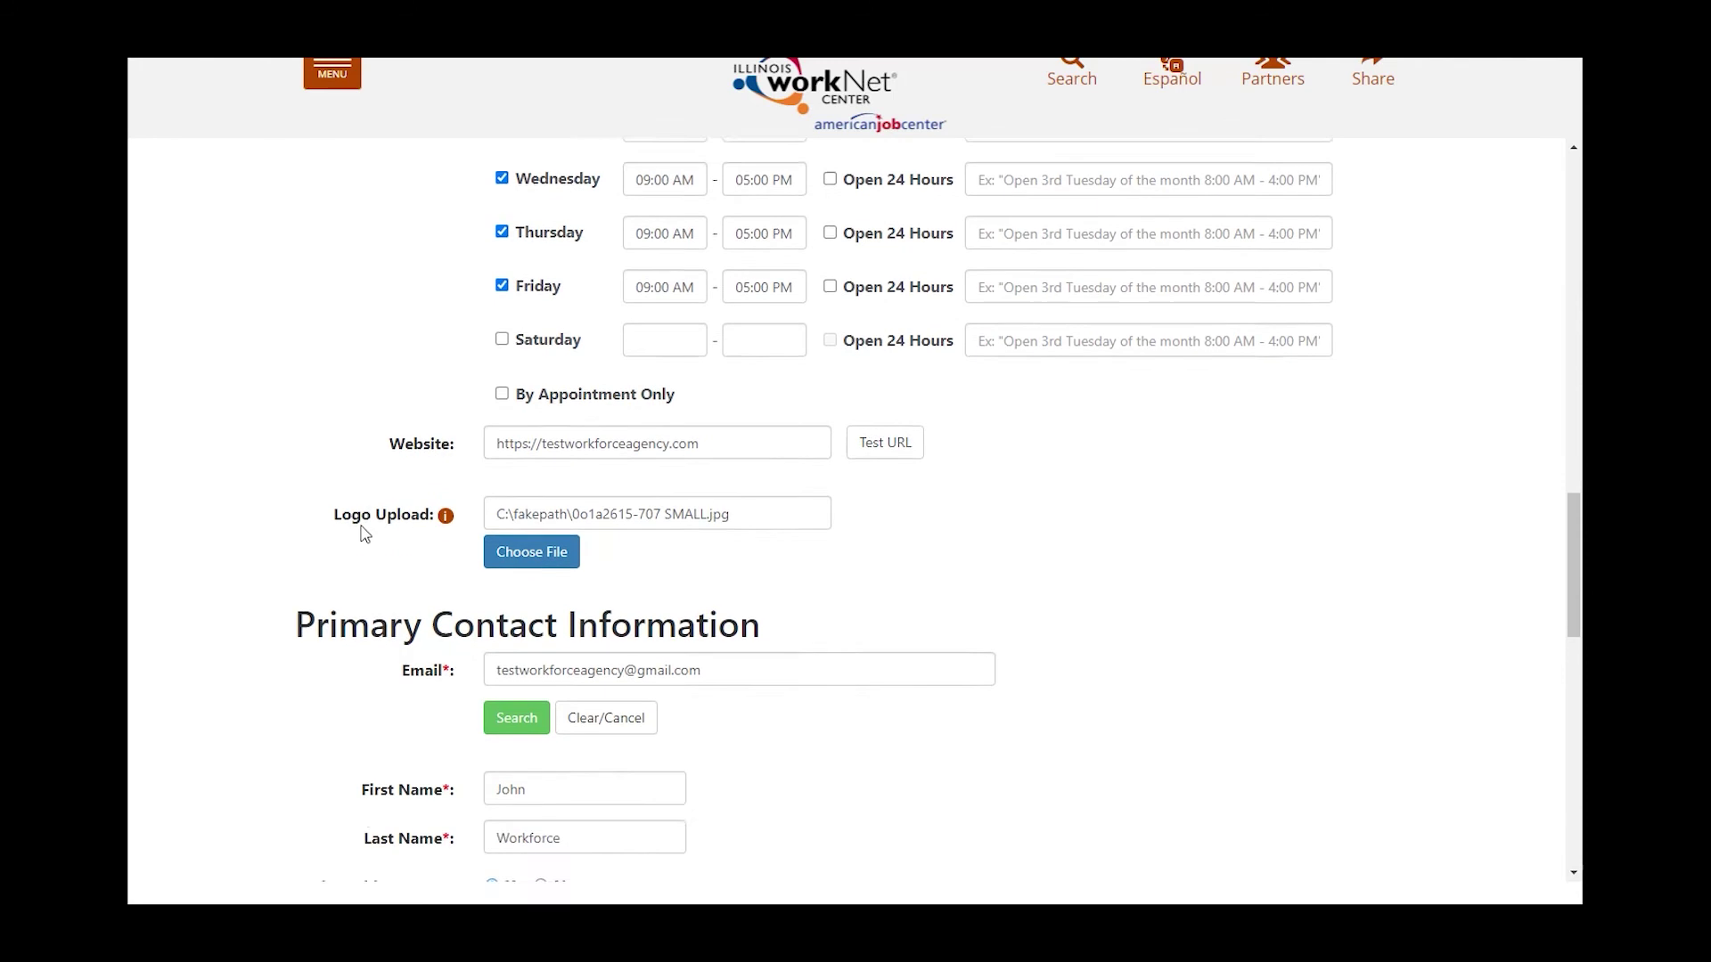
{"action": "scroll", "coordinate": [363, 534], "scroll_direction": "down", "scroll_amount": 2}
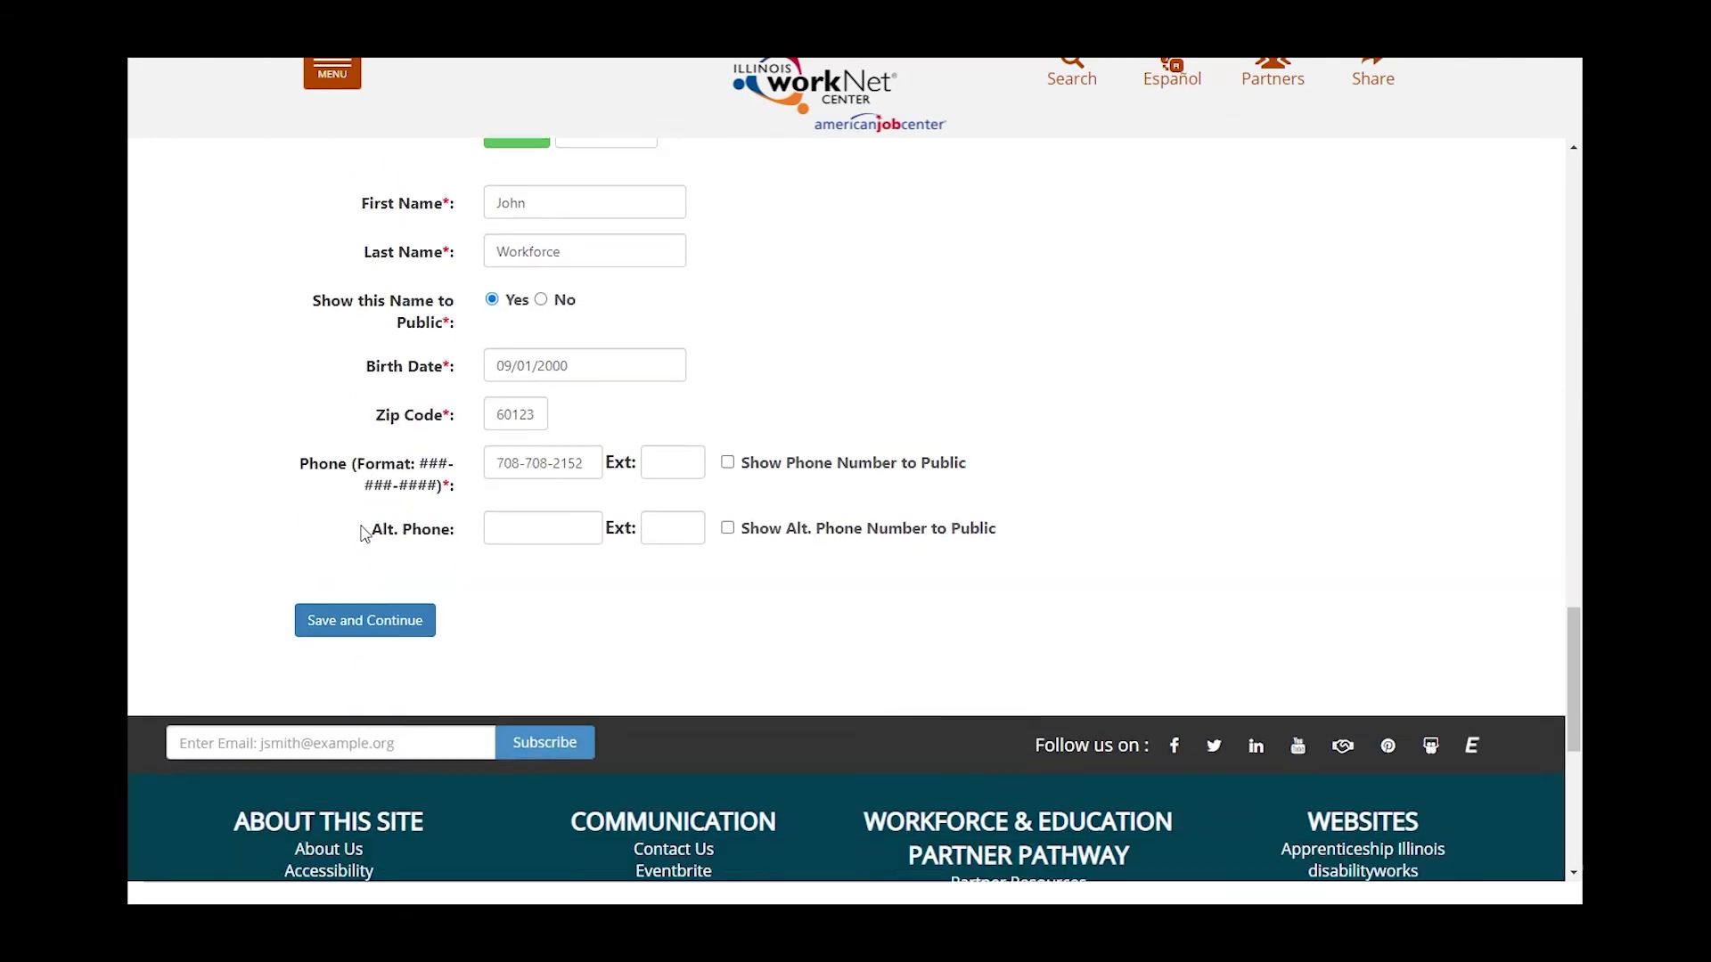
{"action": "left_click", "coordinate": [368, 569]}
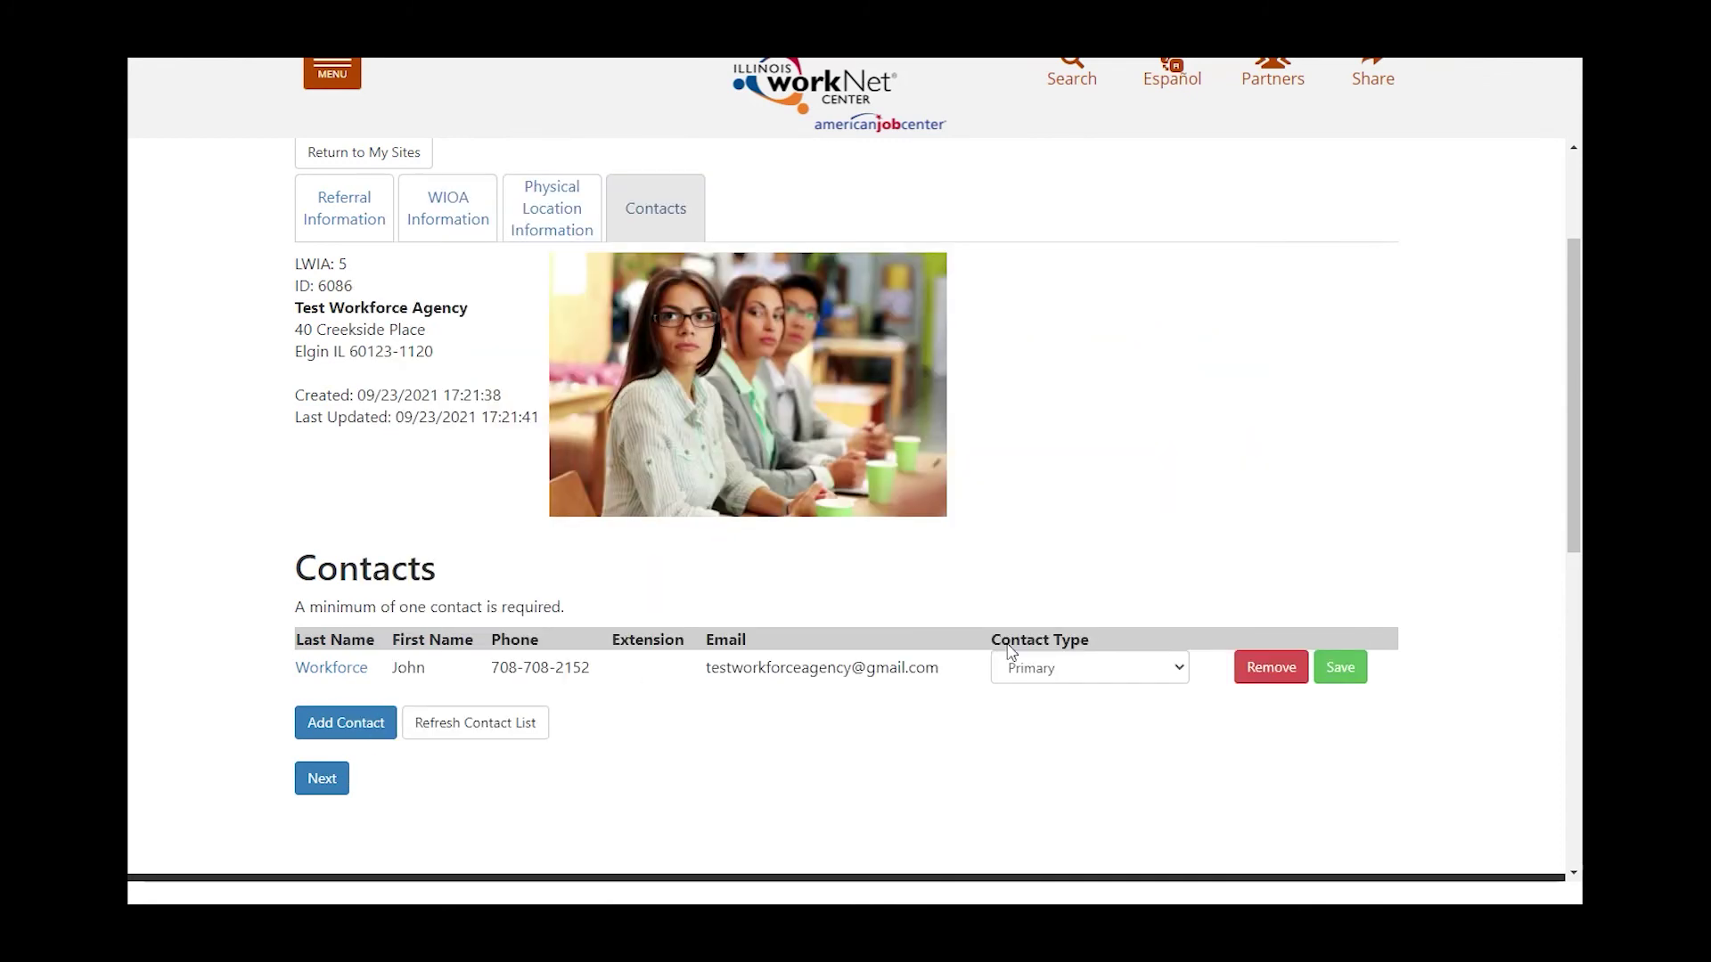
Step: Check the contact type options, keep Primary, and continue to Social Media
{"action": "left_click", "coordinate": [1180, 670]}
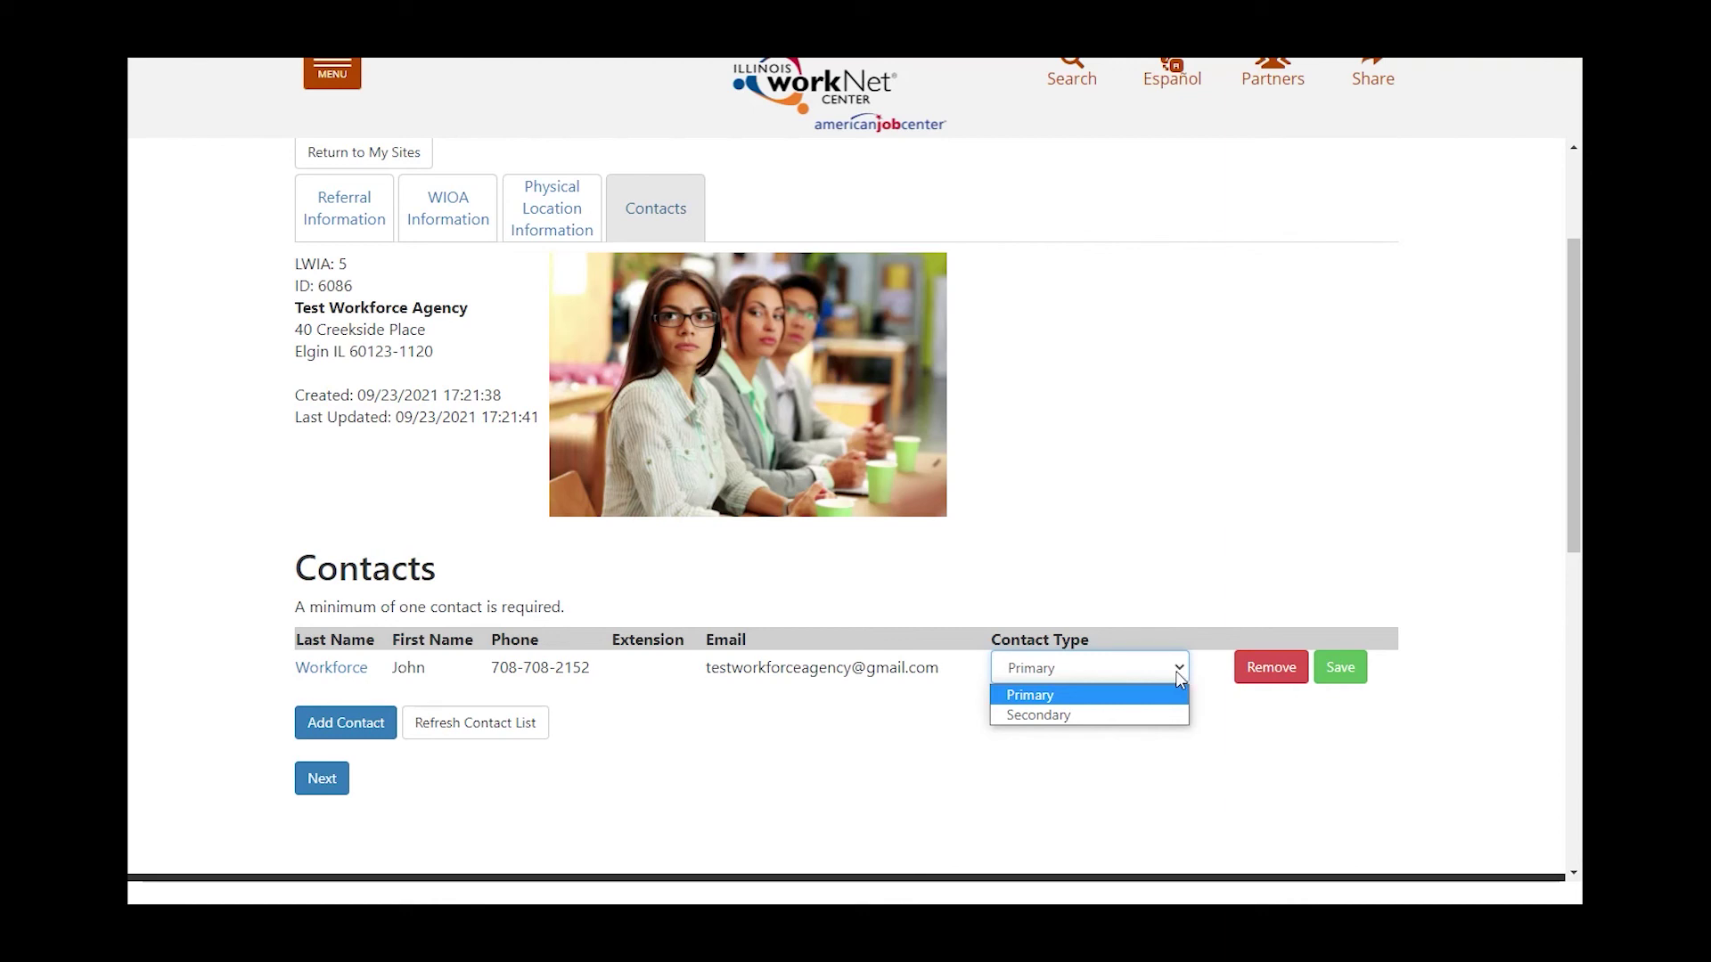
{"action": "left_click", "coordinate": [336, 797]}
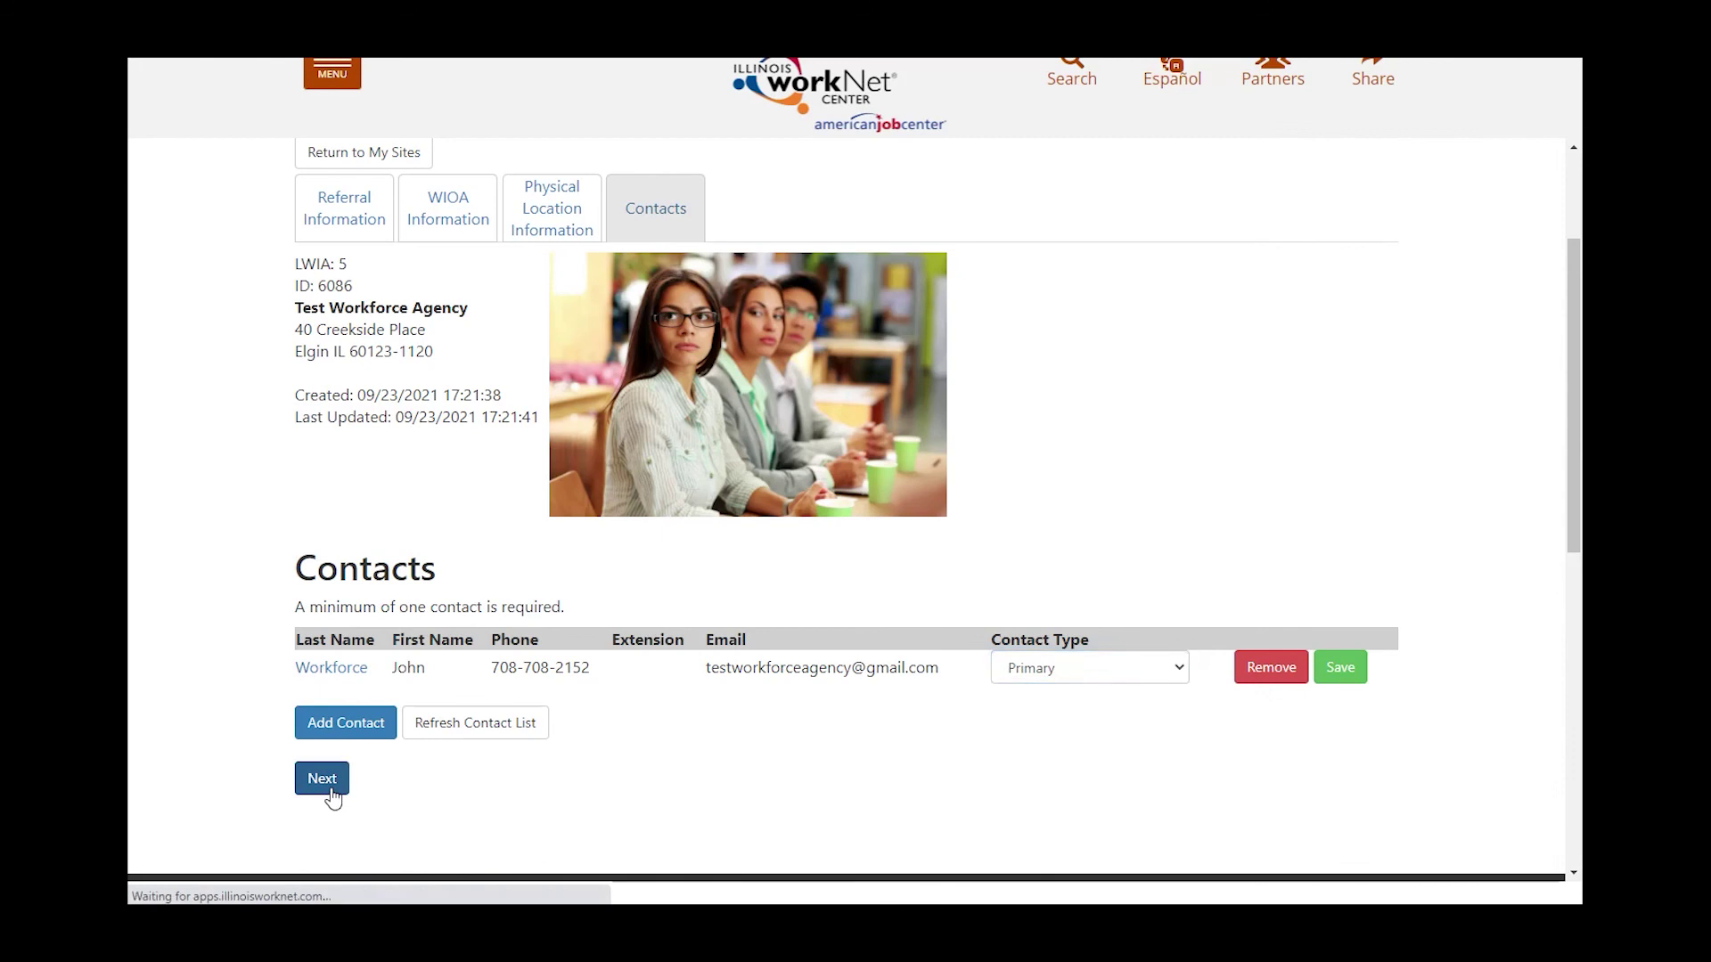
Step: Skip Social Media and open the Add Program form to view the special program names
{"action": "scroll", "coordinate": [419, 684], "scroll_direction": "down", "scroll_amount": 2}
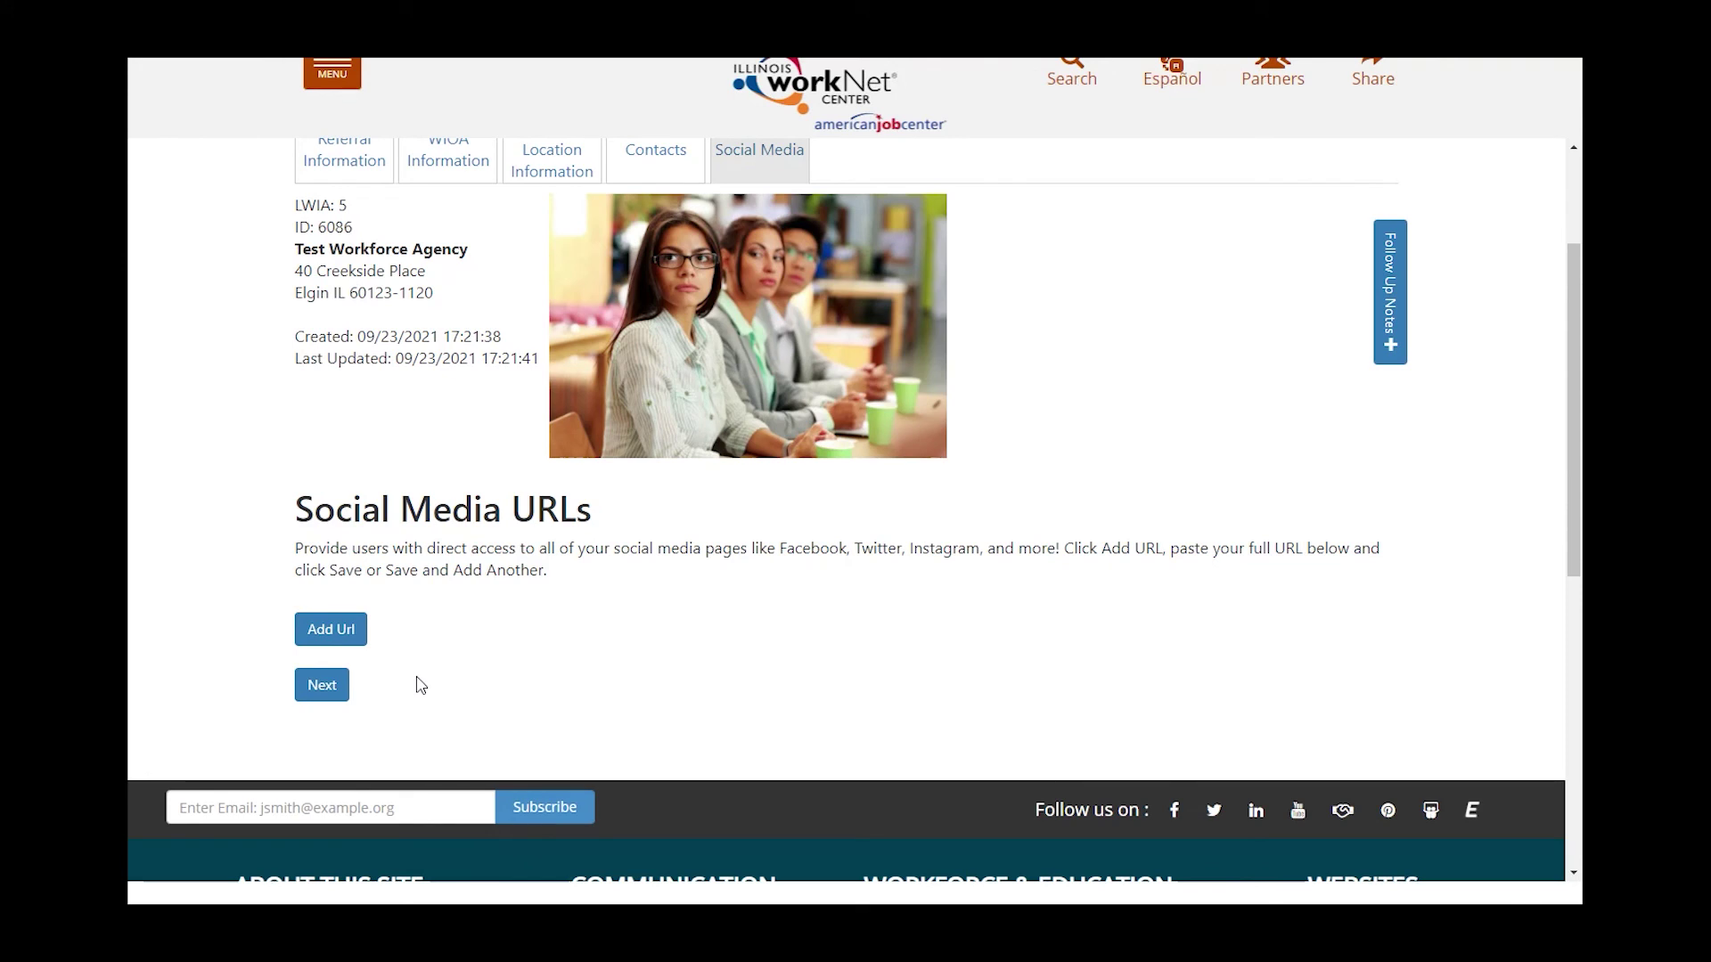
{"action": "left_click", "coordinate": [322, 687]}
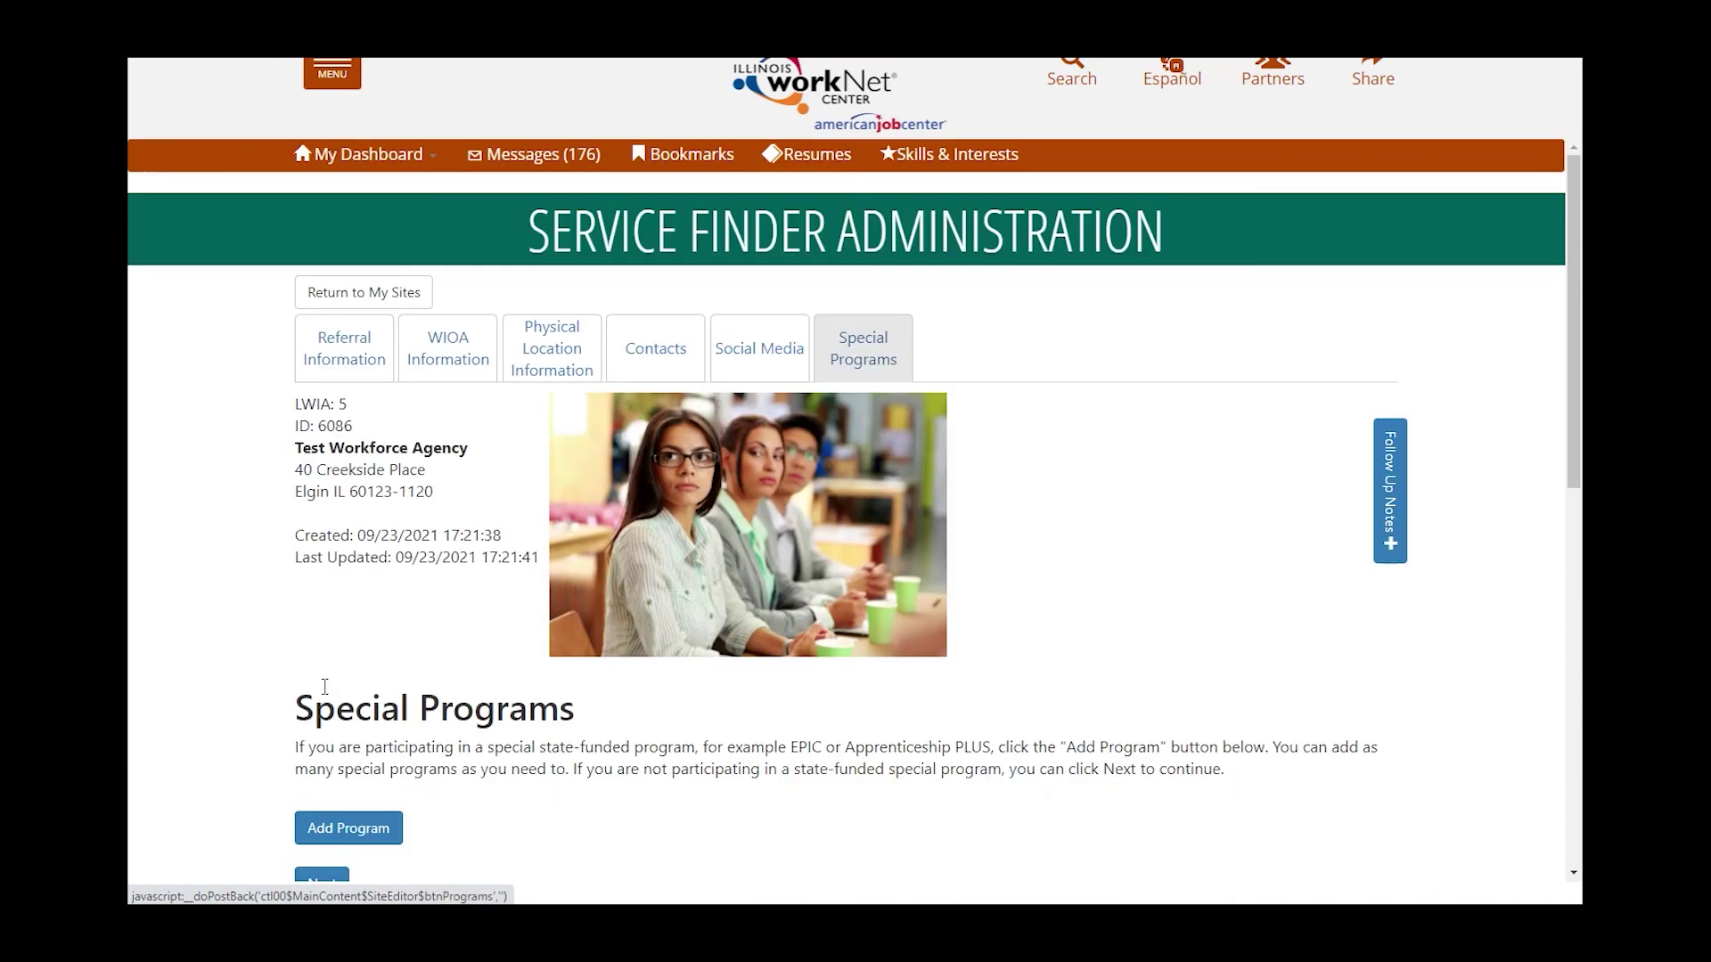
{"action": "scroll", "coordinate": [326, 684], "scroll_direction": "down", "scroll_amount": 3}
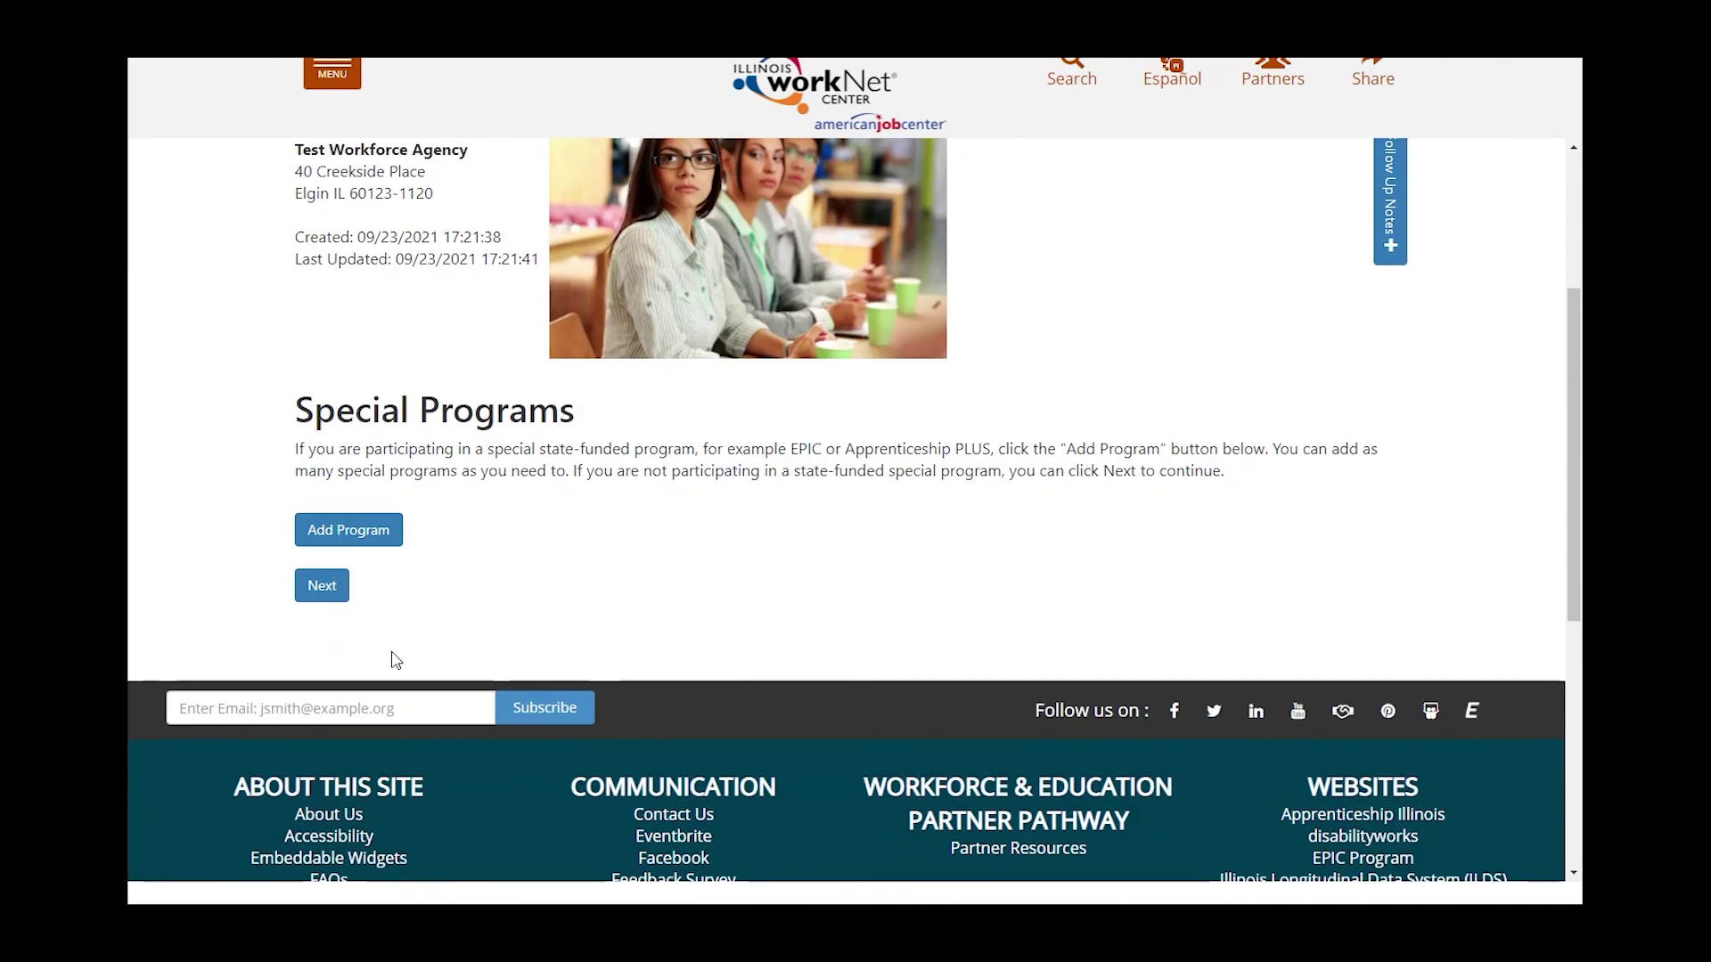
{"action": "left_click", "coordinate": [391, 535]}
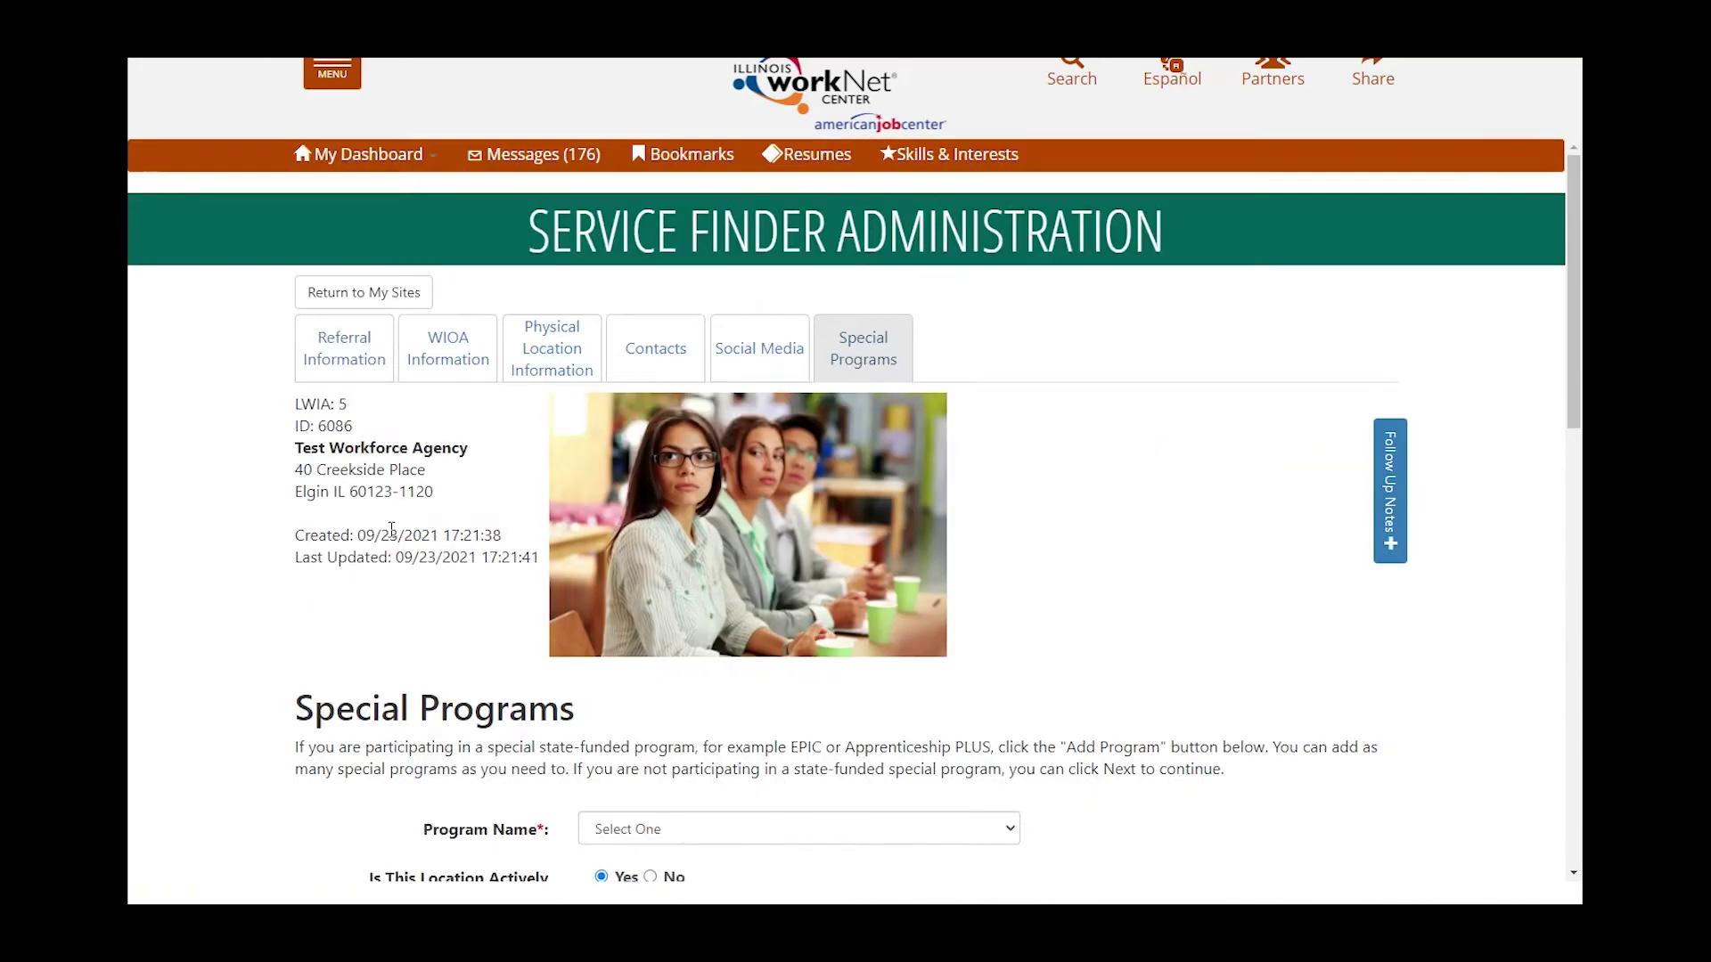
{"action": "scroll", "coordinate": [391, 535], "scroll_direction": "down", "scroll_amount": 4}
{"action": "left_click", "coordinate": [780, 432]}
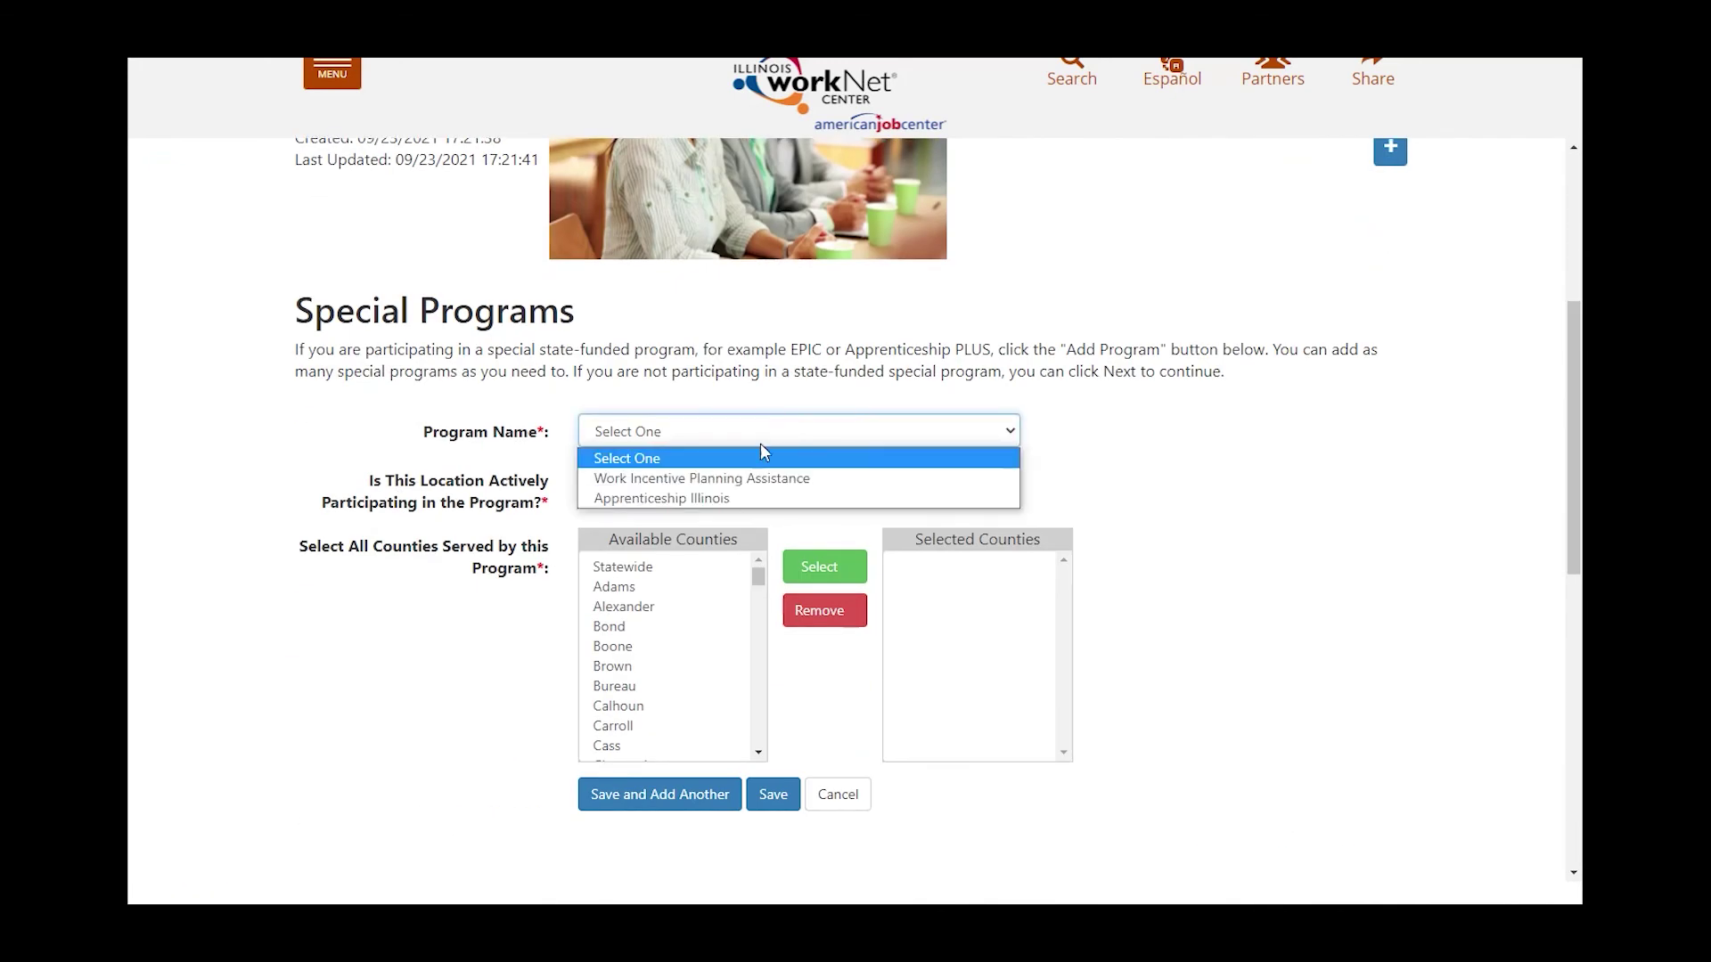
{"action": "left_click", "coordinate": [815, 402]}
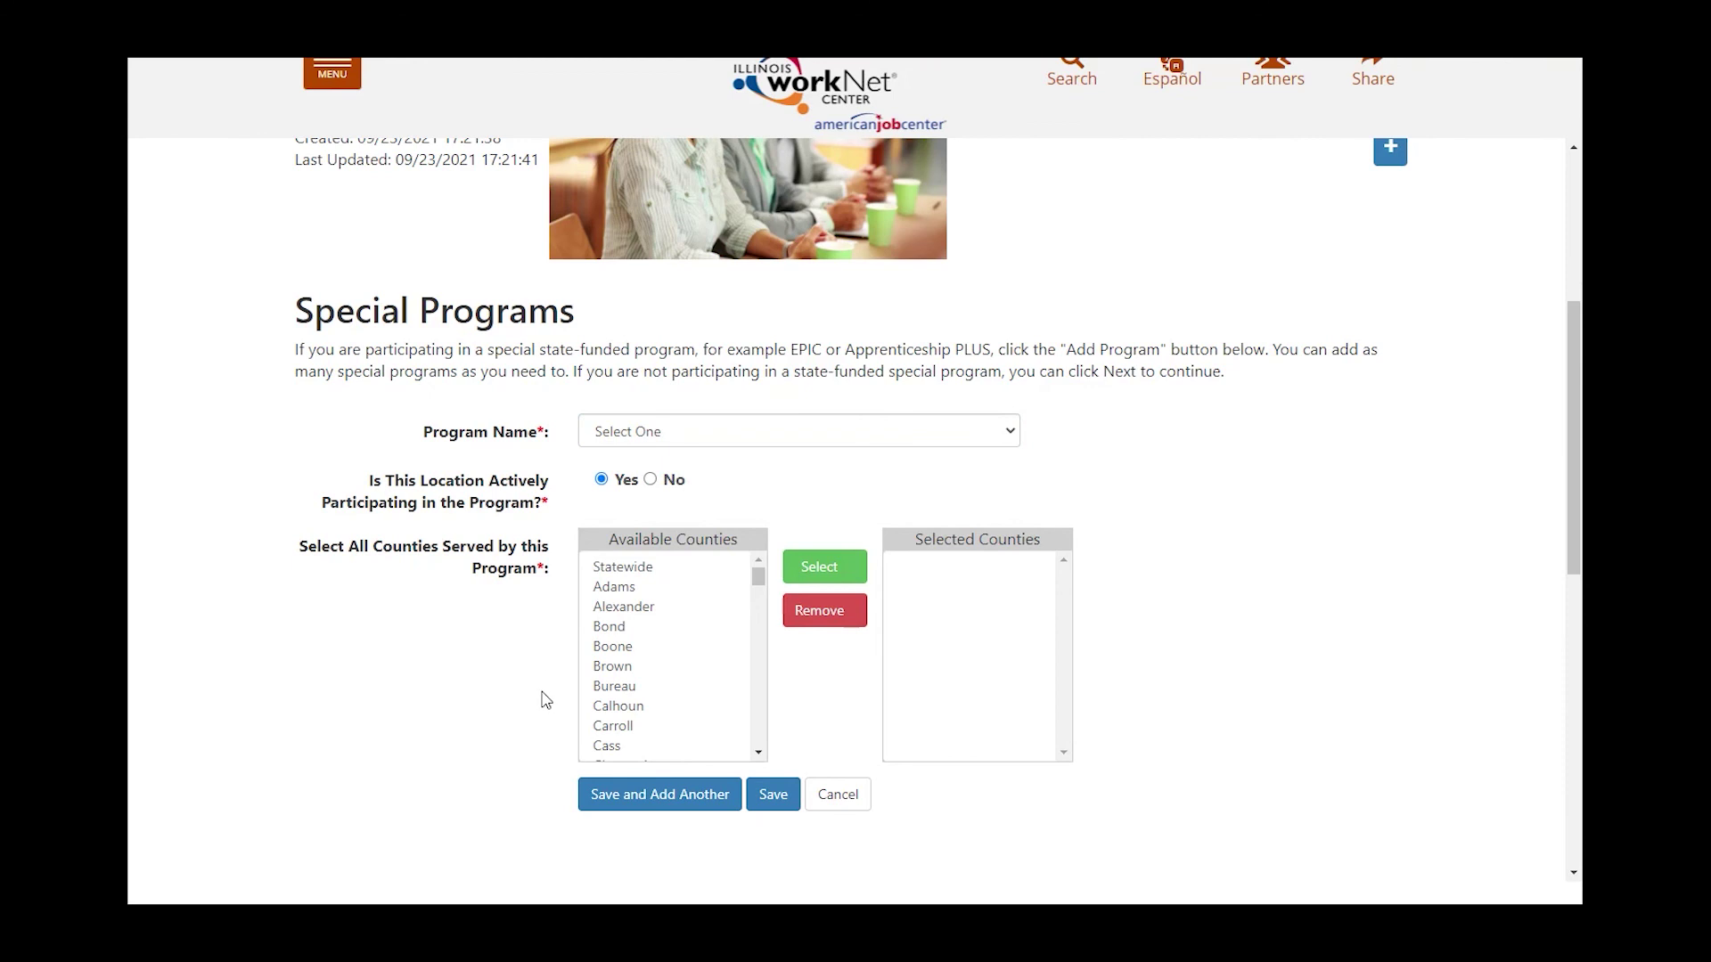
Step: Cancel the new program, keeping Apprenticeship Illinois listed, and continue to Organization Type and Funding Sources
{"action": "scroll", "coordinate": [638, 677], "scroll_direction": "down", "scroll_amount": 3}
{"action": "scroll", "coordinate": [638, 678], "scroll_direction": "down", "scroll_amount": 5}
{"action": "scroll", "coordinate": [638, 677], "scroll_direction": "down", "scroll_amount": 3}
{"action": "scroll", "coordinate": [638, 677], "scroll_direction": "up", "scroll_amount": 15}
{"action": "scroll", "coordinate": [638, 677], "scroll_direction": "down", "scroll_amount": 1}
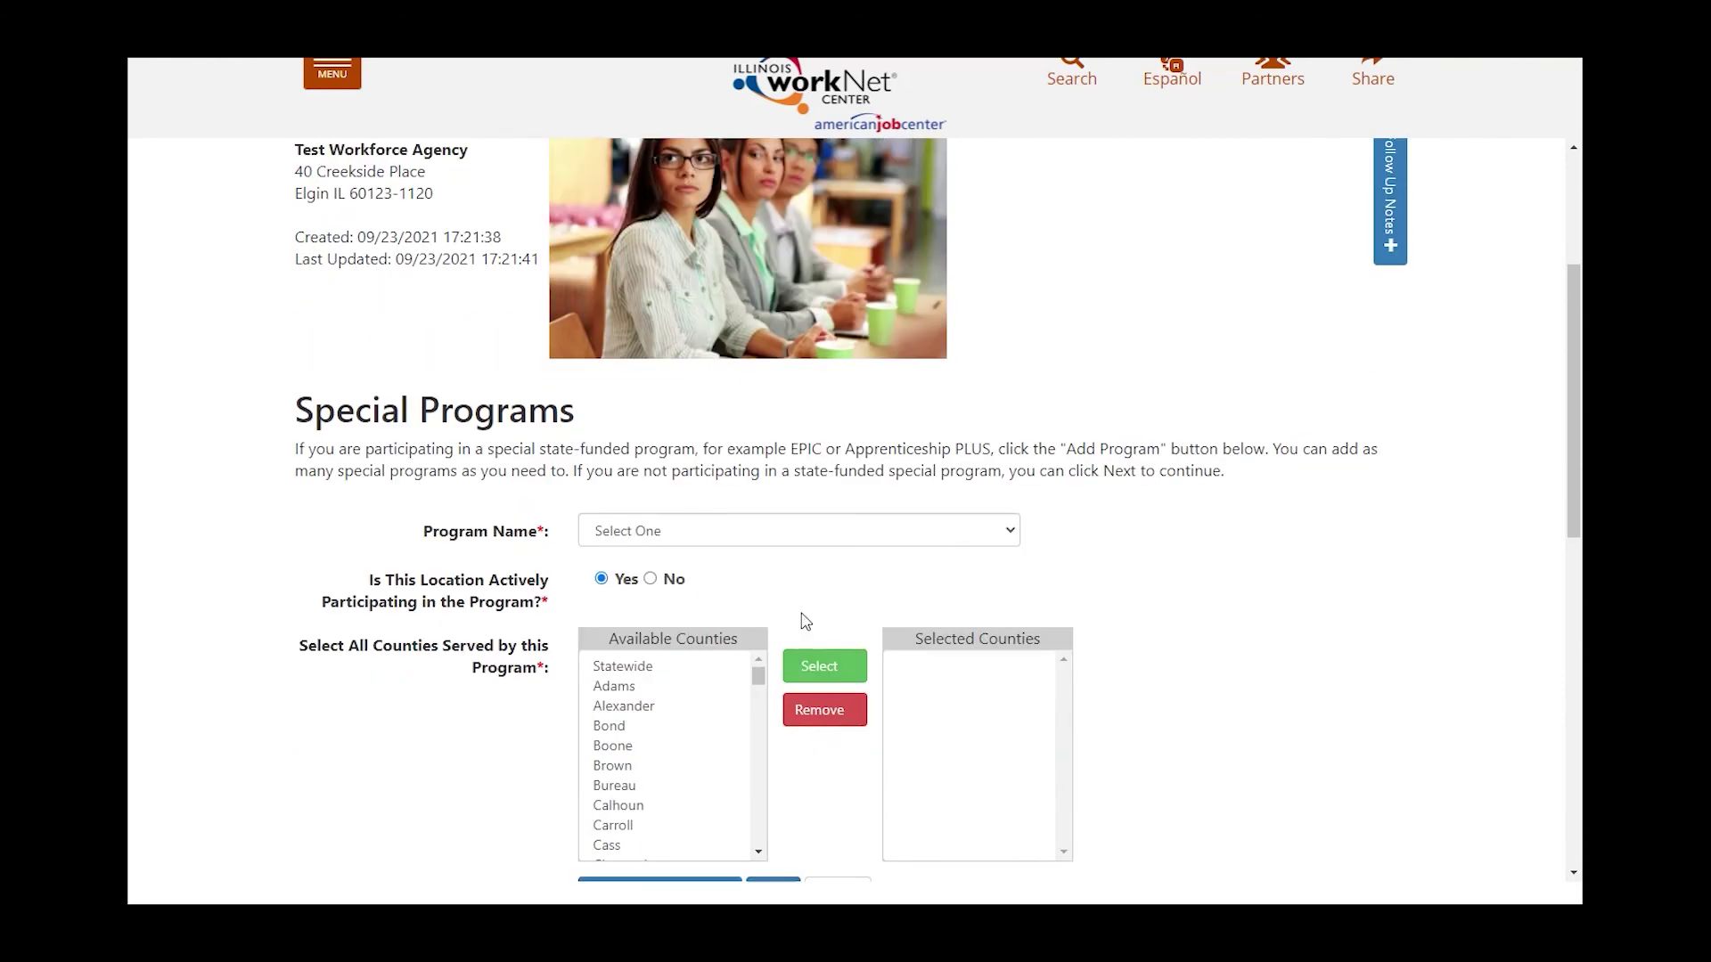
{"action": "scroll", "coordinate": [807, 593], "scroll_direction": "down", "scroll_amount": 2}
{"action": "scroll", "coordinate": [806, 592], "scroll_direction": "down", "scroll_amount": 1}
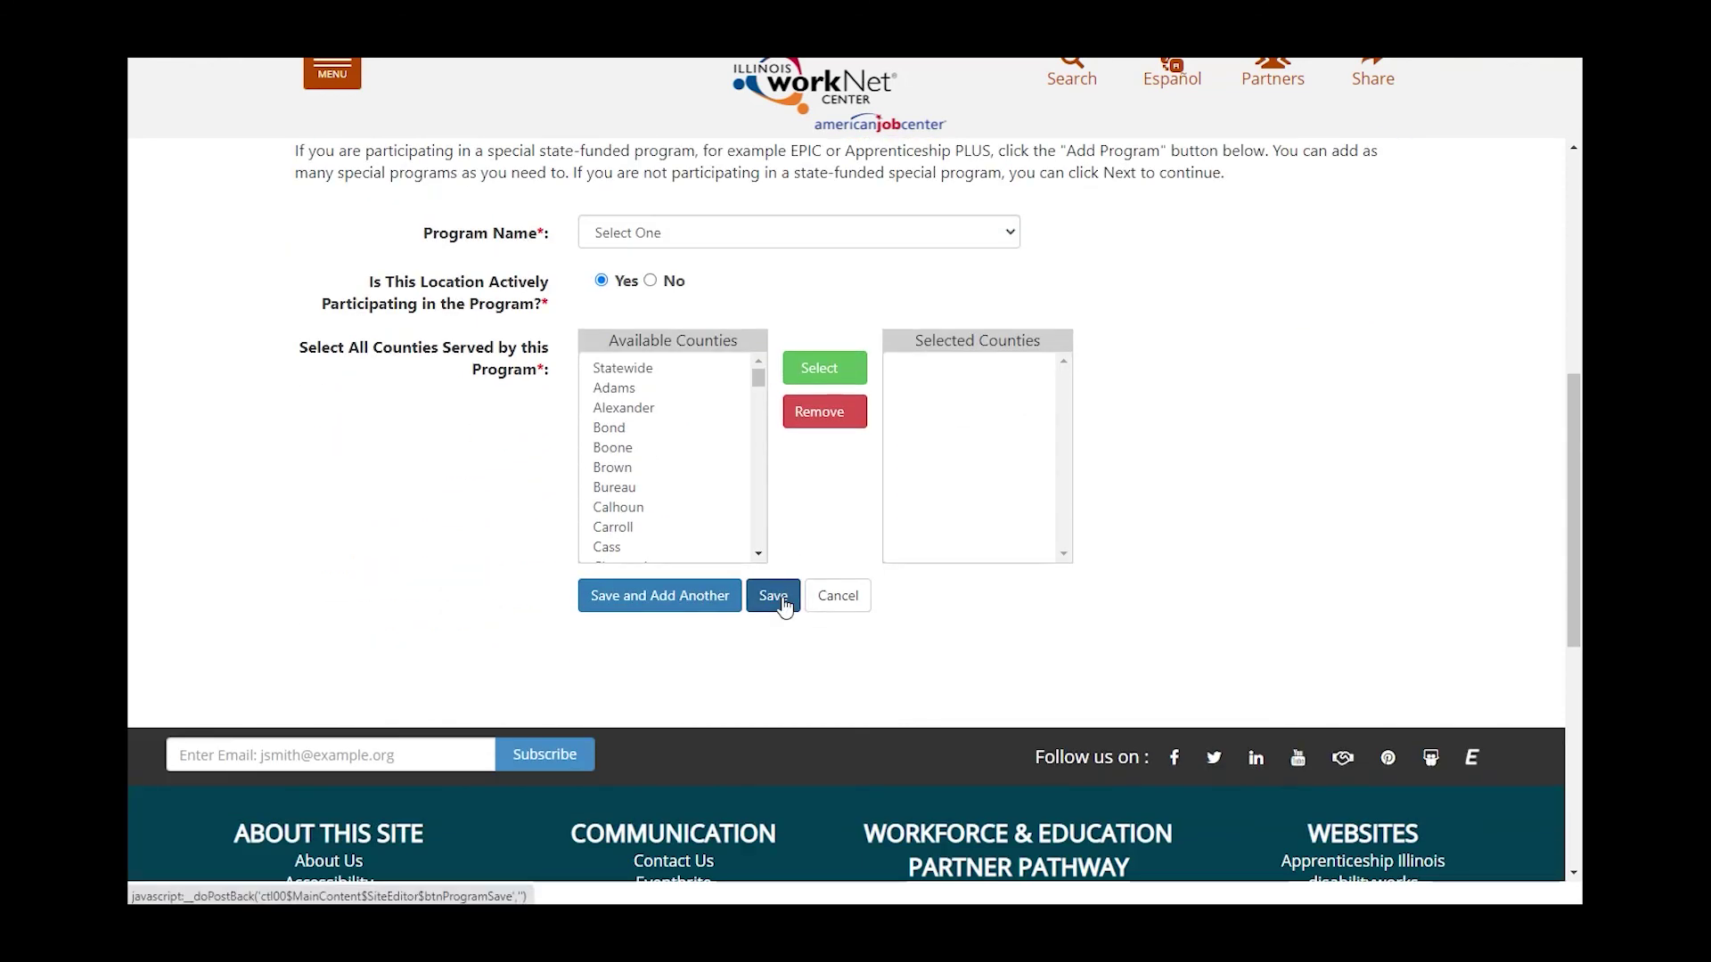
{"action": "left_click", "coordinate": [846, 606]}
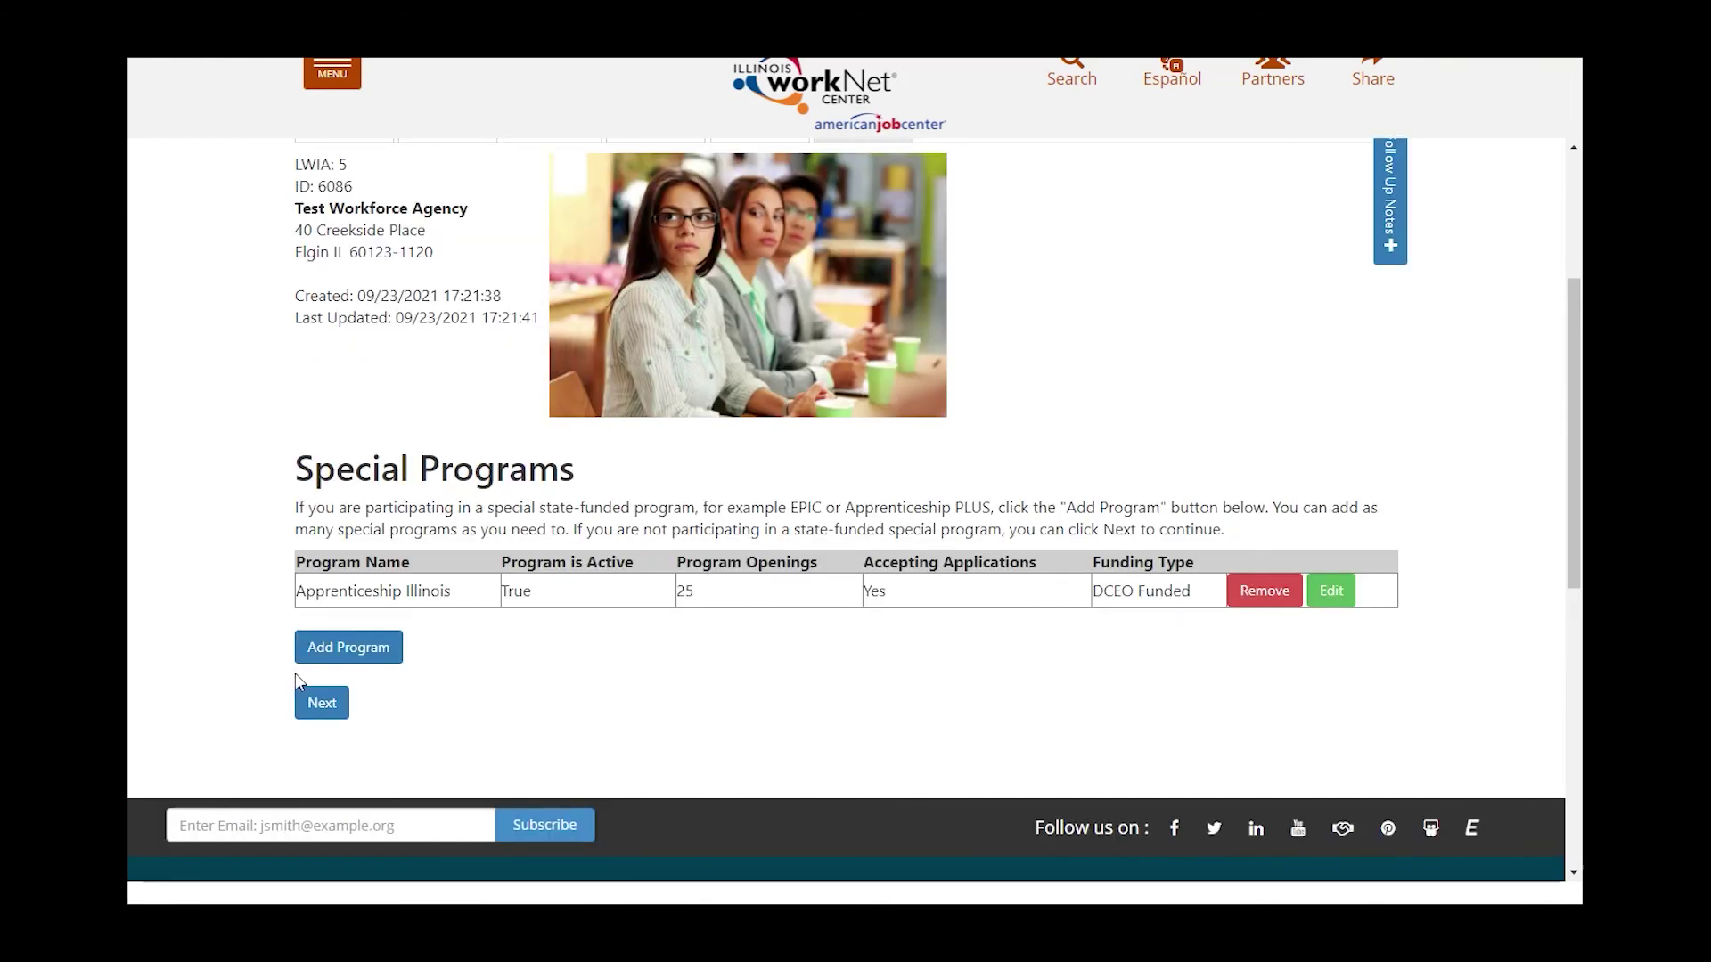
{"action": "left_click", "coordinate": [331, 710]}
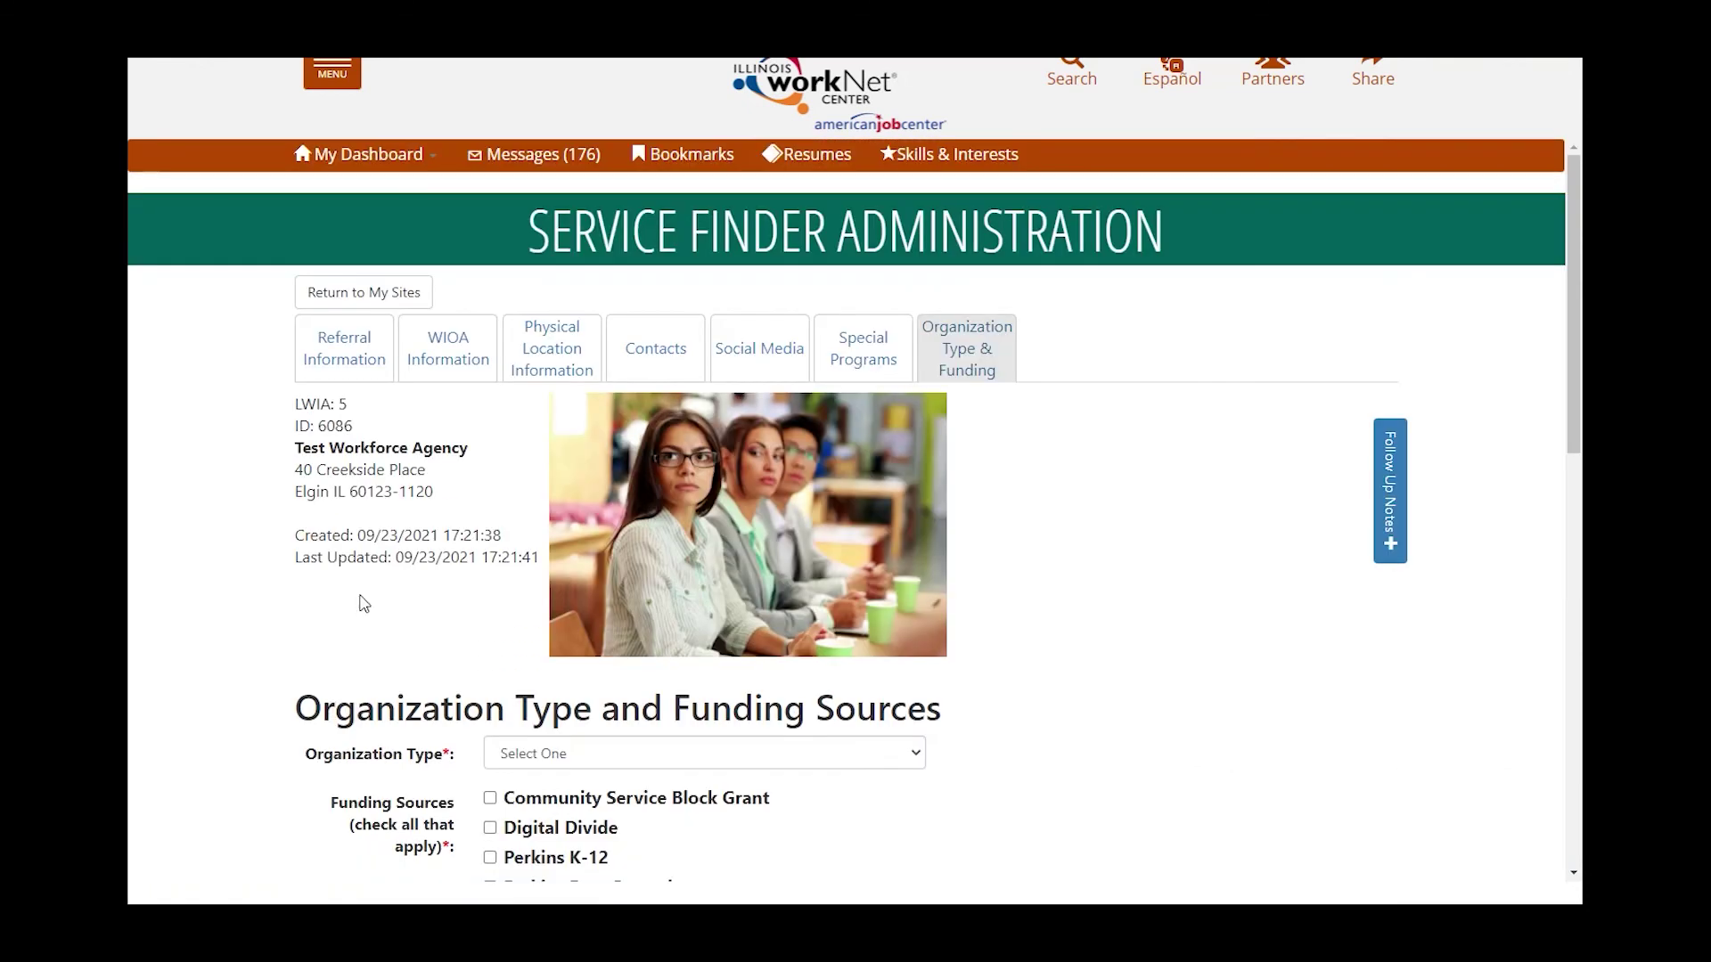
Step: Advance to Audience and Services and browse the Add Services list, expanding and collapsing Legal Assistance
{"action": "scroll", "coordinate": [363, 606], "scroll_direction": "down", "scroll_amount": 3}
{"action": "scroll", "coordinate": [364, 606], "scroll_direction": "down", "scroll_amount": 1}
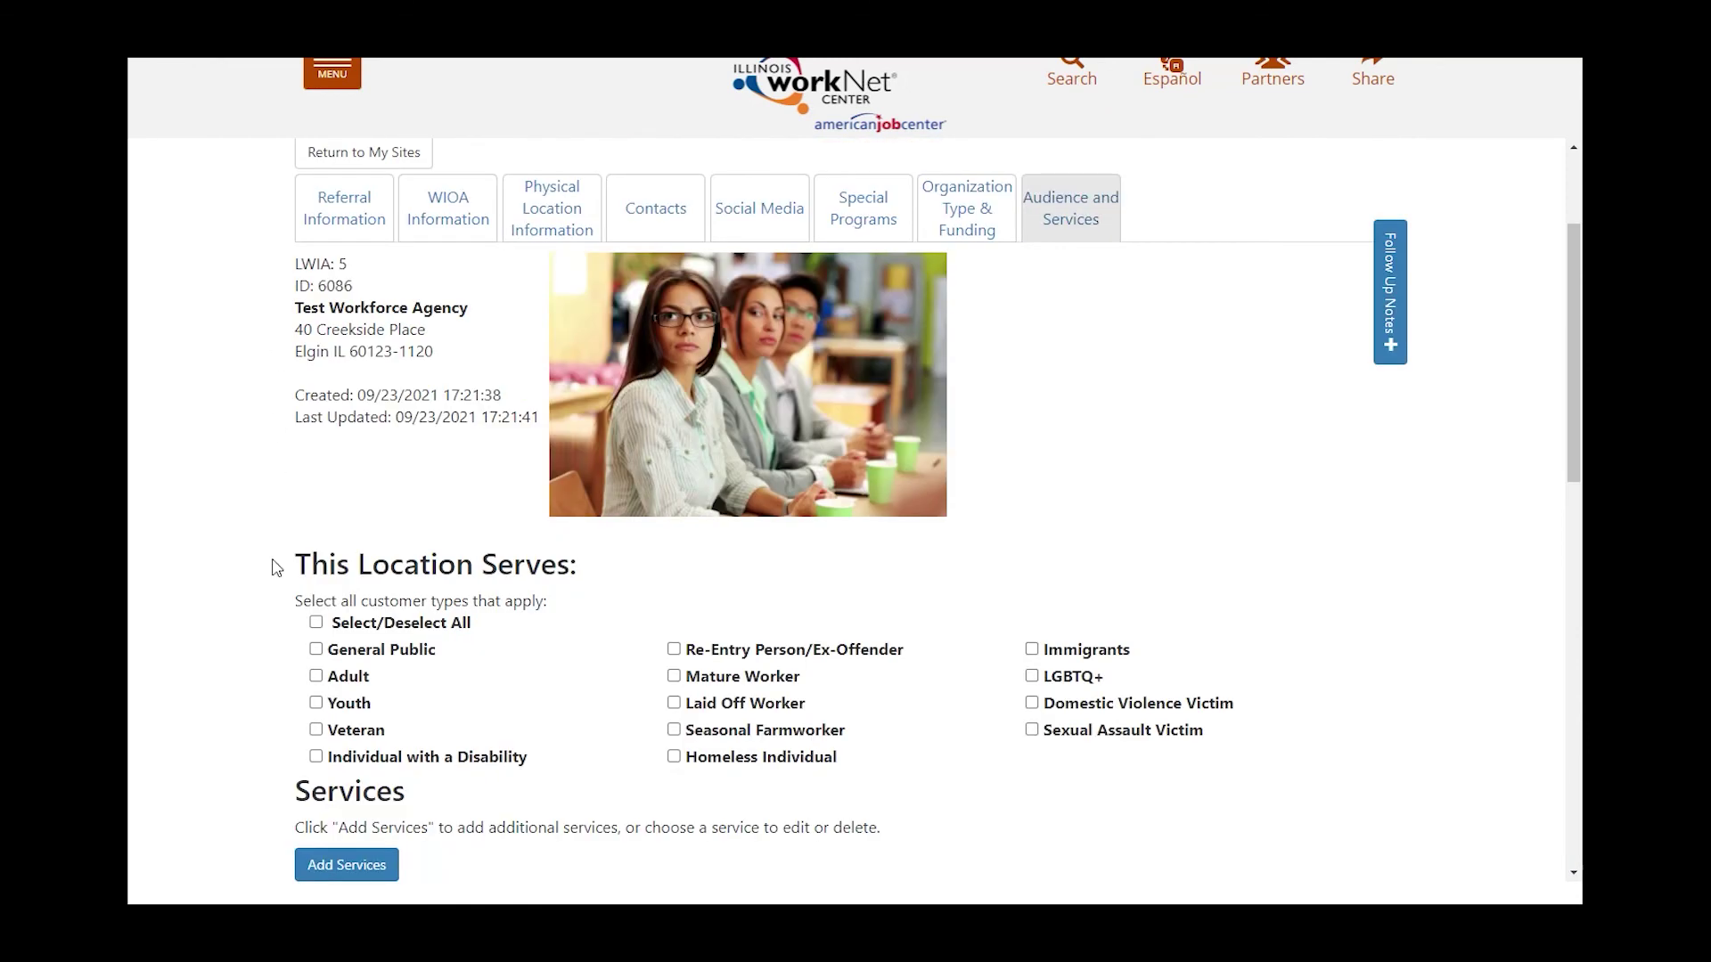
{"action": "scroll", "coordinate": [276, 569], "scroll_direction": "down", "scroll_amount": 3}
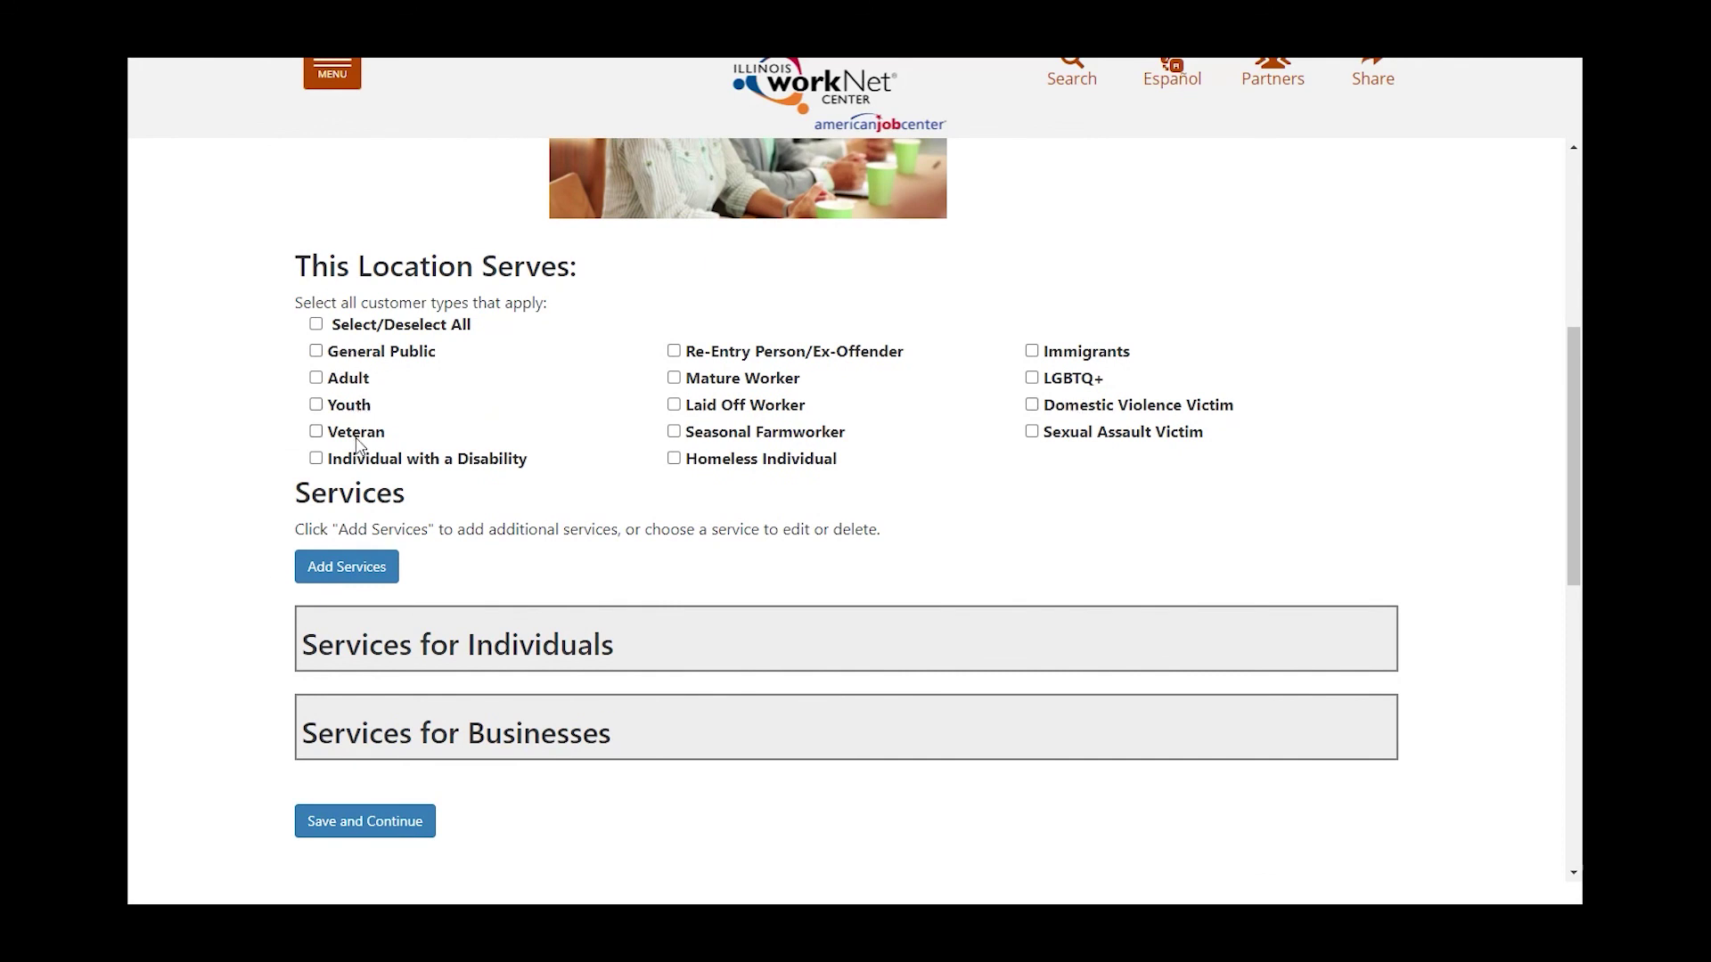
{"action": "scroll", "coordinate": [367, 553], "scroll_direction": "down", "scroll_amount": 2}
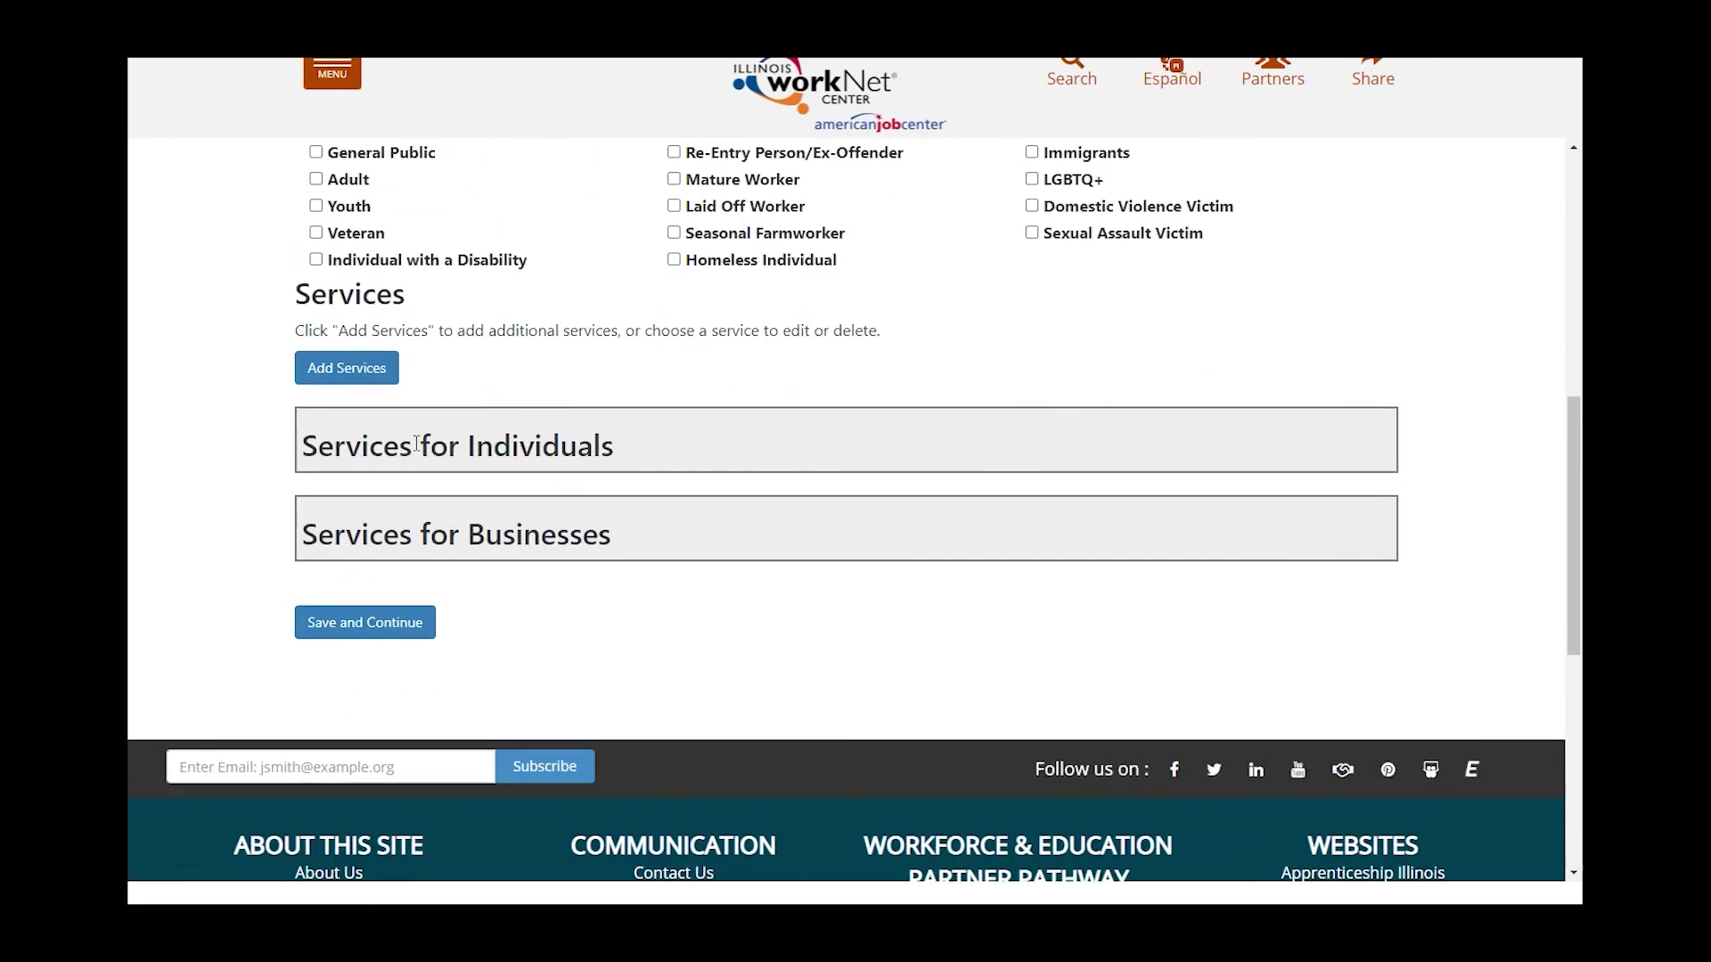
{"action": "left_click", "coordinate": [381, 369]}
{"action": "scroll", "coordinate": [416, 450], "scroll_direction": "down", "scroll_amount": 5}
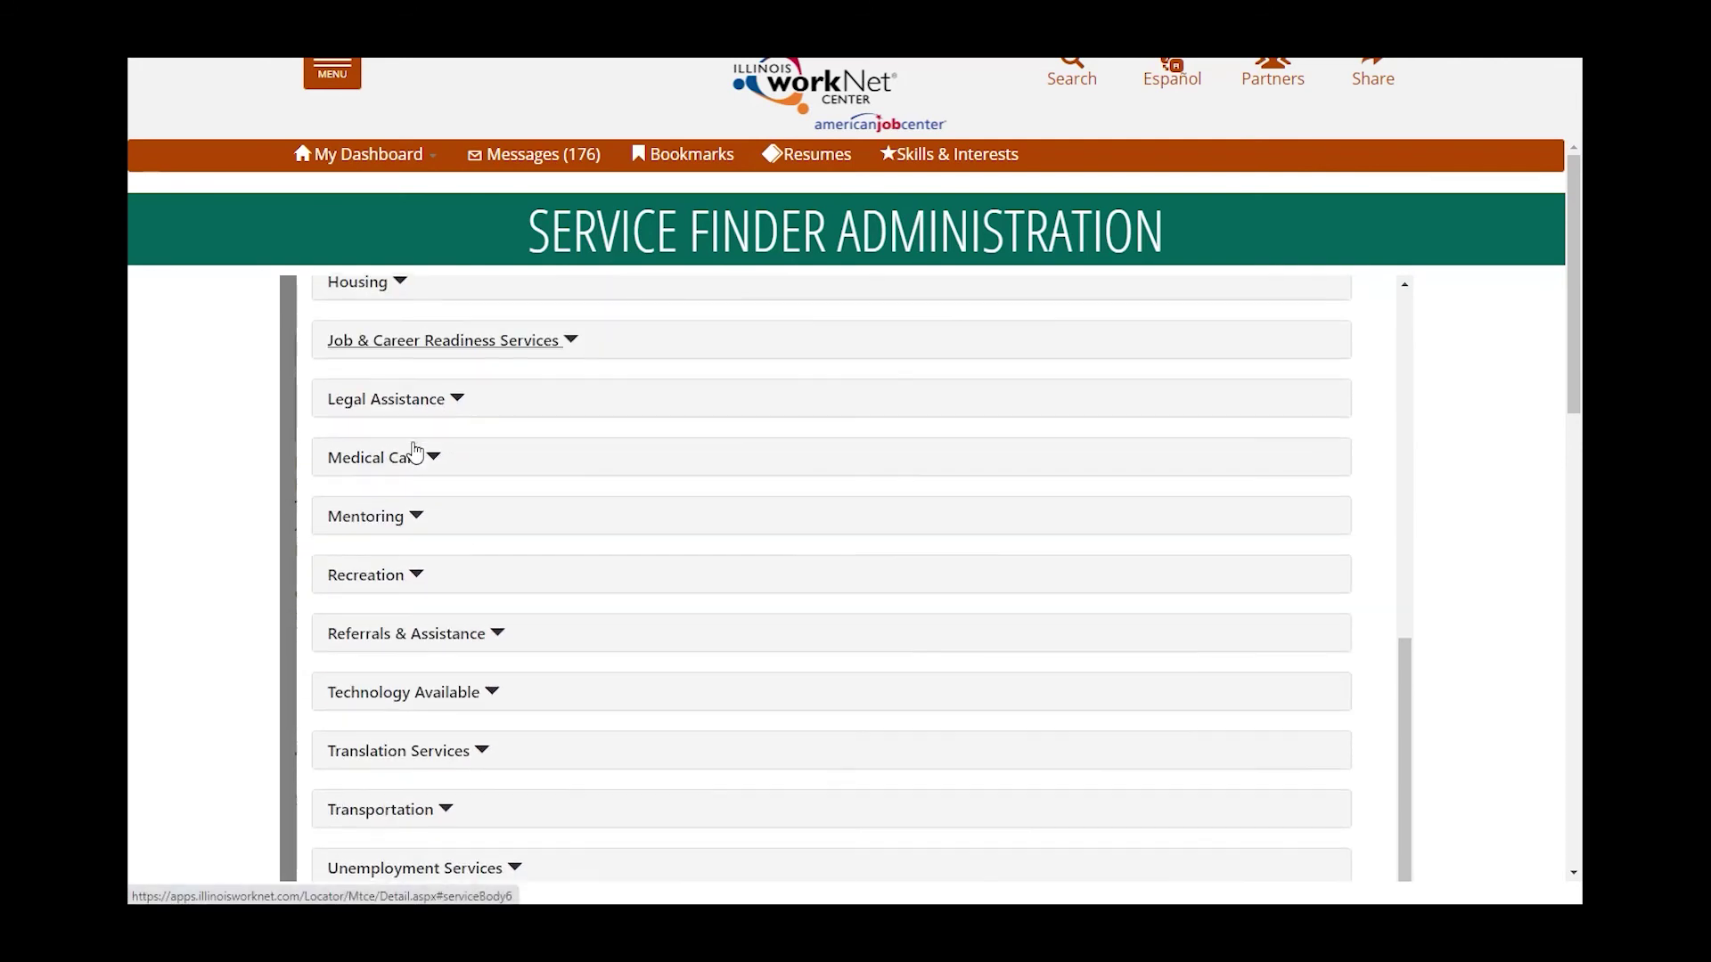
{"action": "left_click", "coordinate": [457, 401]}
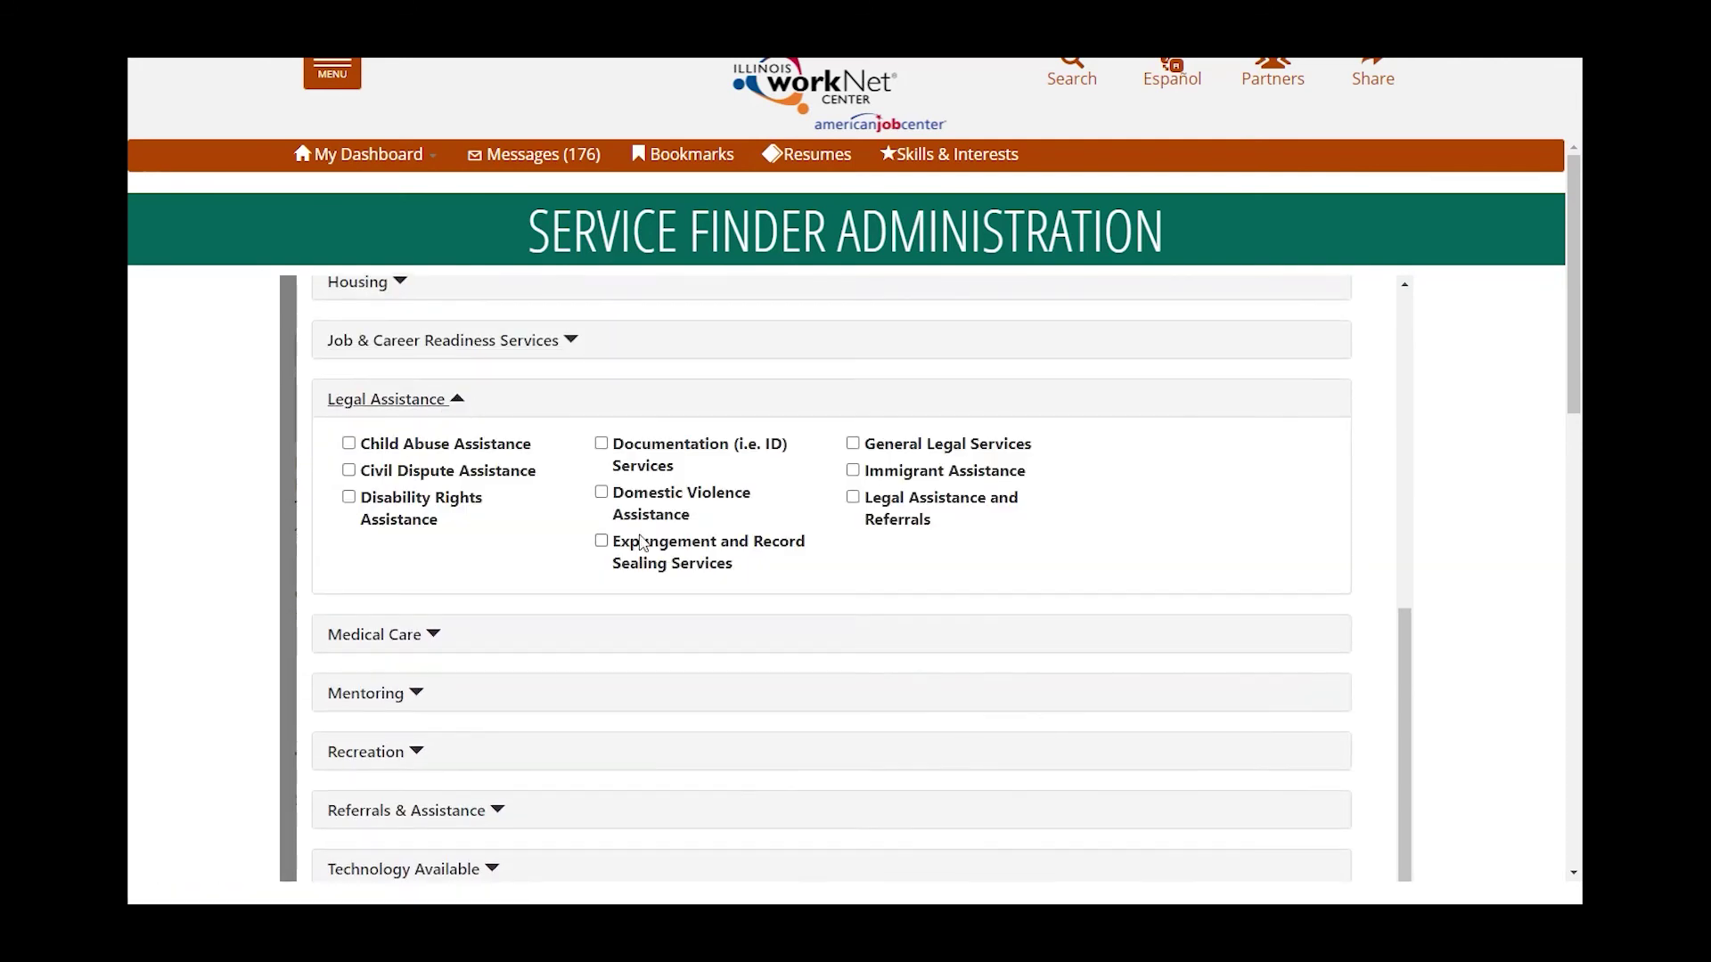
{"action": "left_click", "coordinate": [459, 401]}
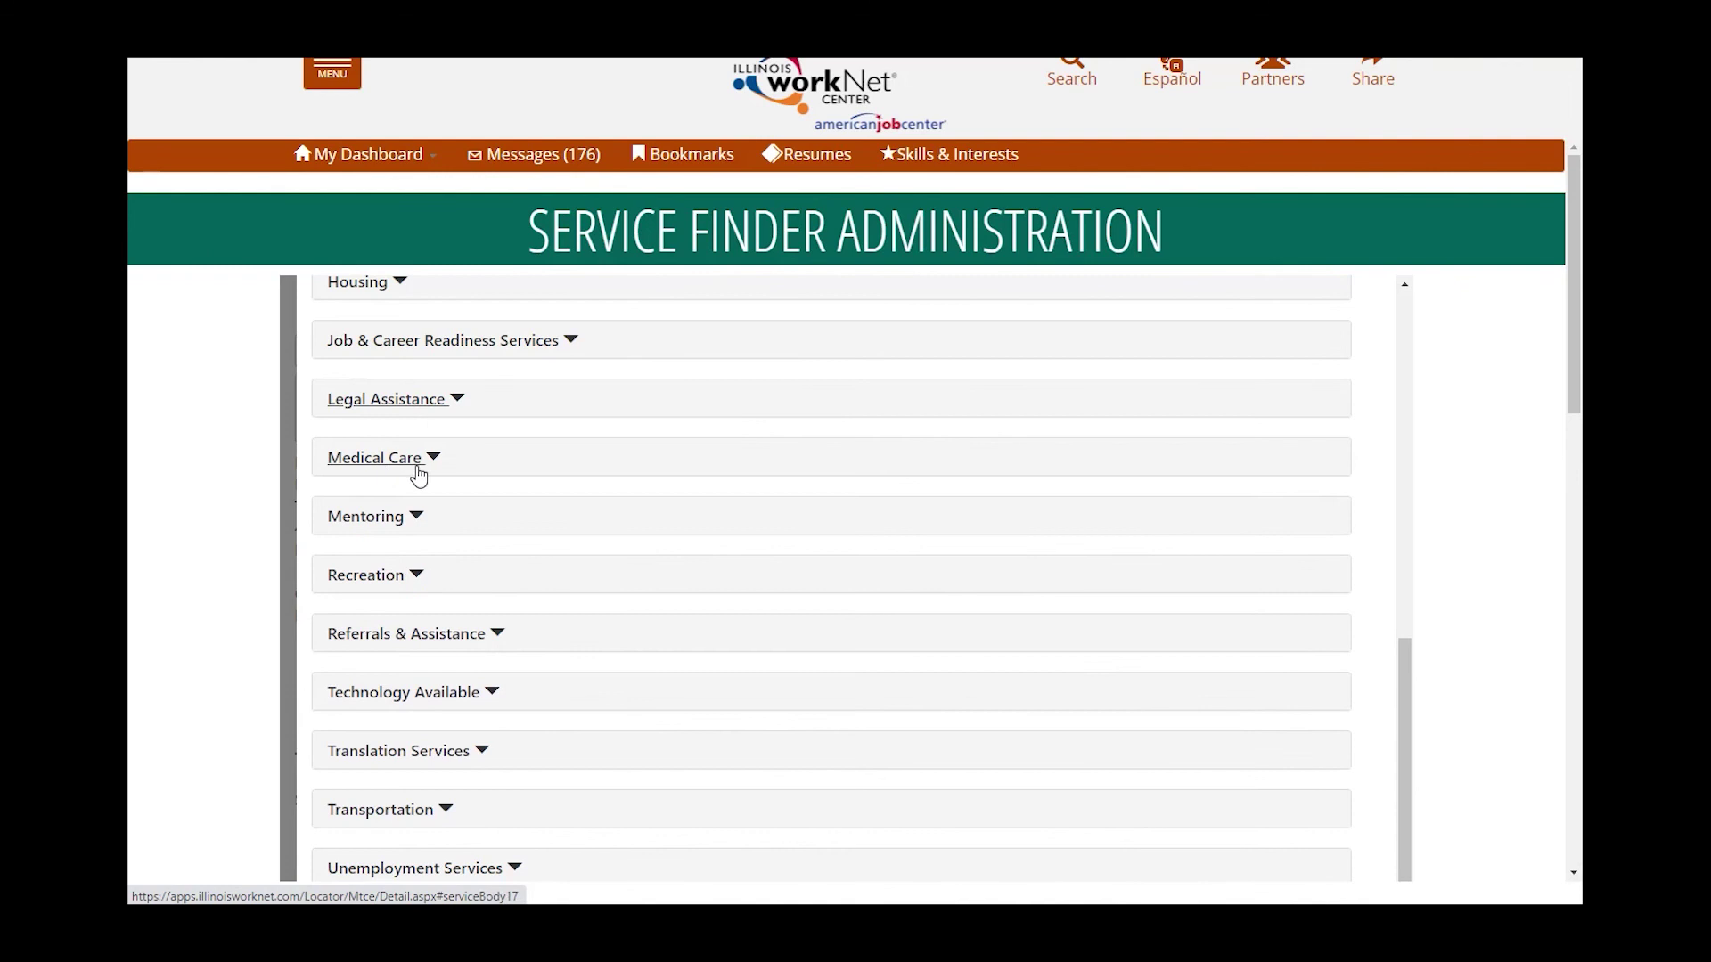
{"action": "scroll", "coordinate": [419, 473], "scroll_direction": "up", "scroll_amount": 5}
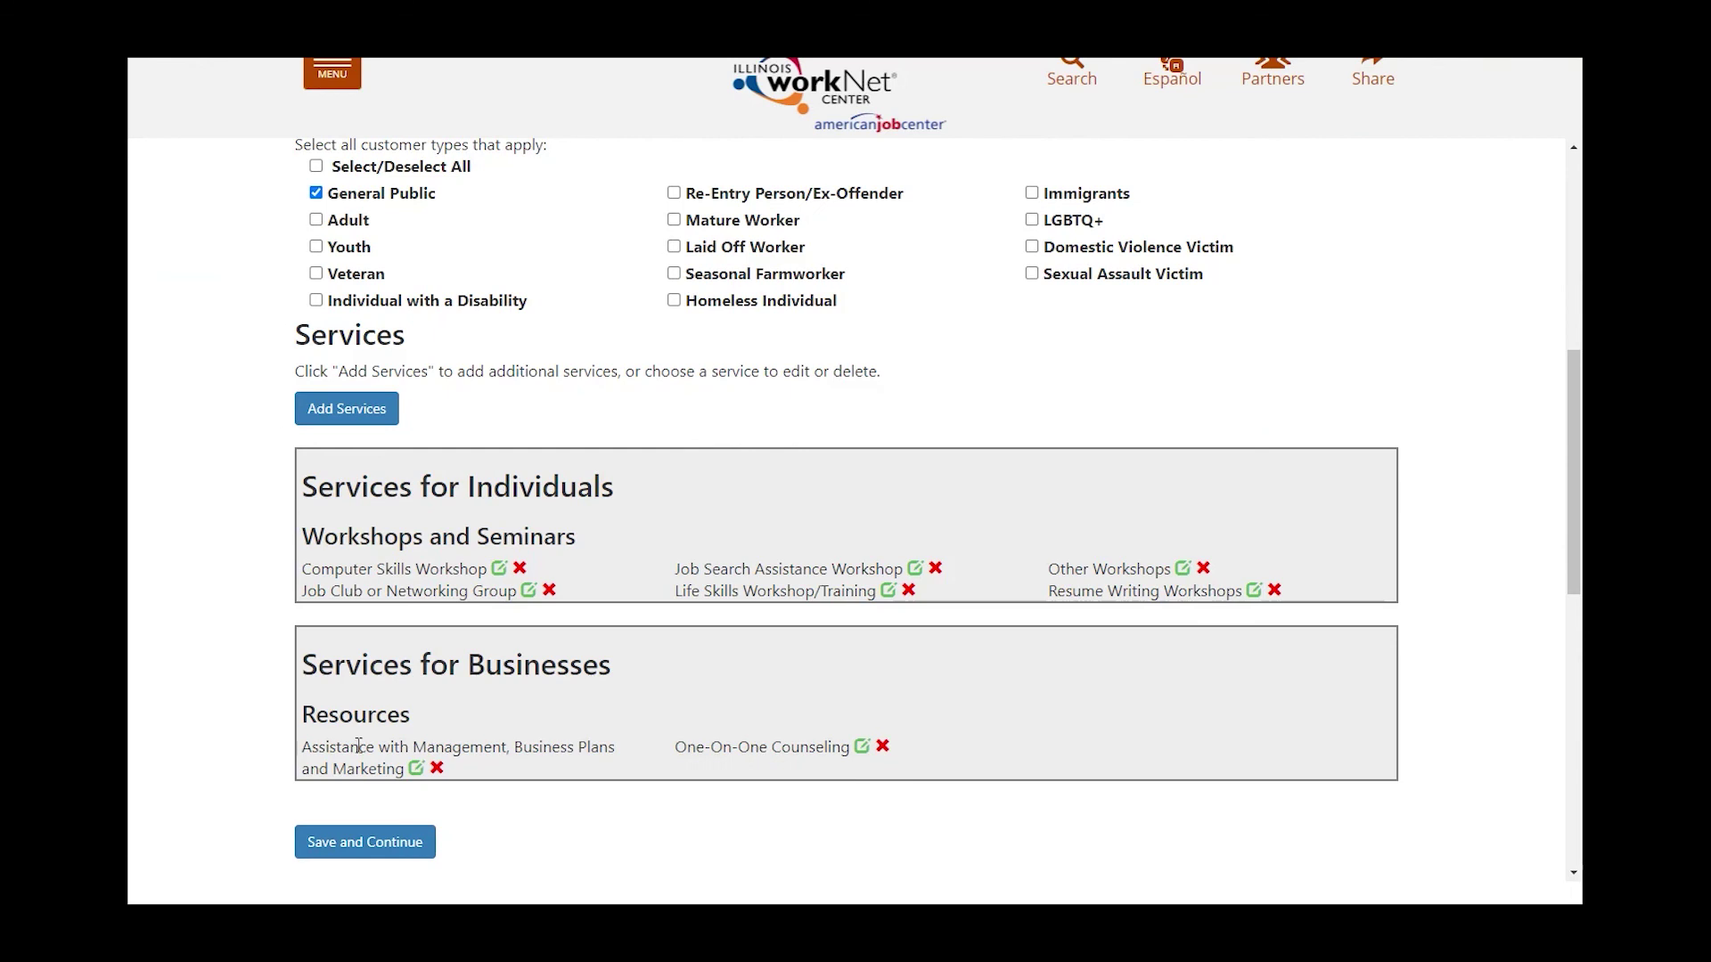
Step: Save the services and review the Test Workforce Agency Preview down to the Approve/Deny buttons
{"action": "left_click", "coordinate": [393, 849]}
{"action": "scroll", "coordinate": [433, 681], "scroll_direction": "down", "scroll_amount": 5}
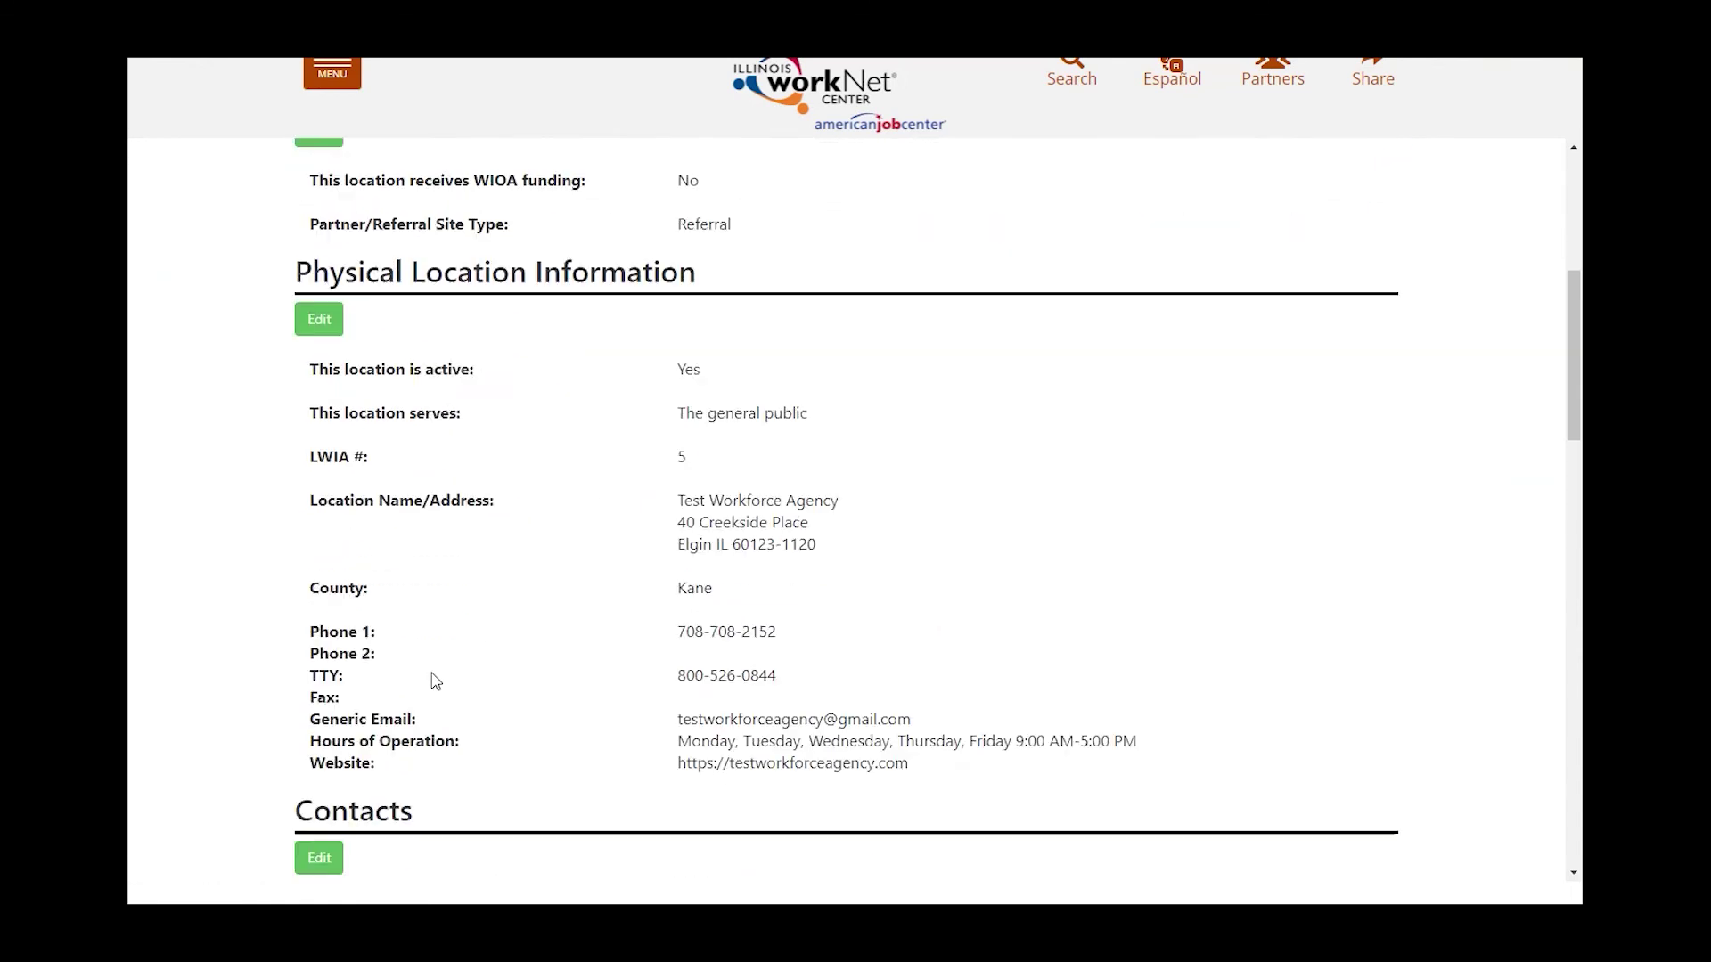
{"action": "scroll", "coordinate": [435, 681], "scroll_direction": "down", "scroll_amount": 4}
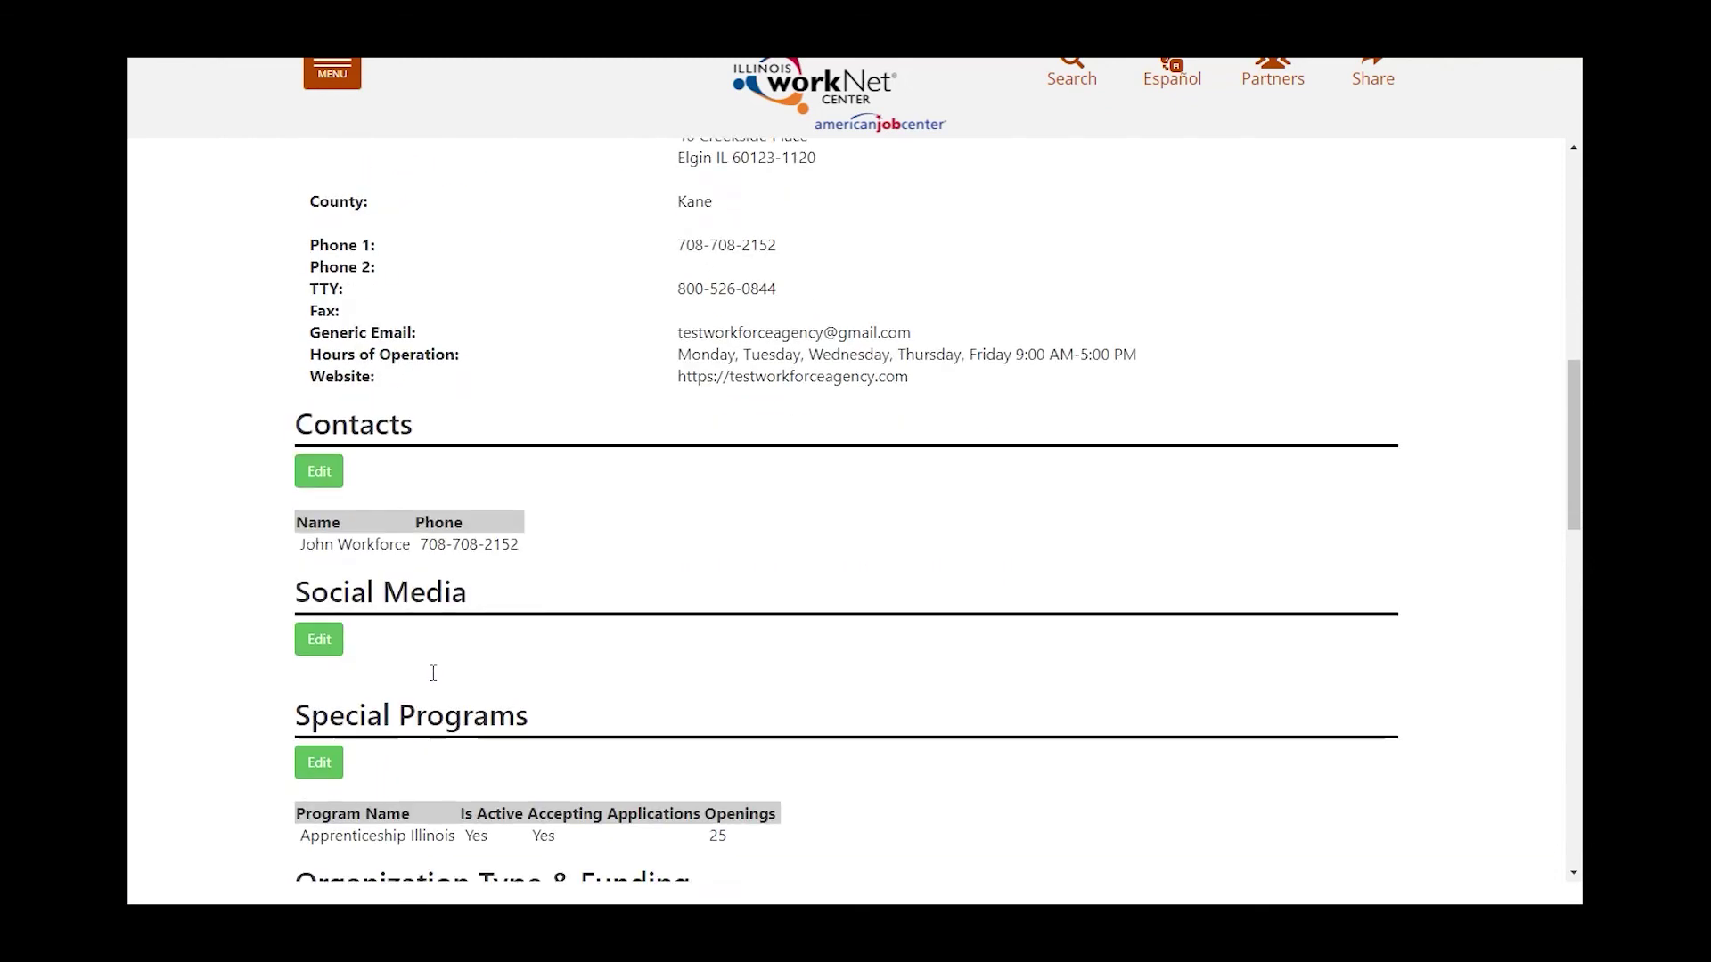
{"action": "scroll", "coordinate": [433, 681], "scroll_direction": "down", "scroll_amount": 5}
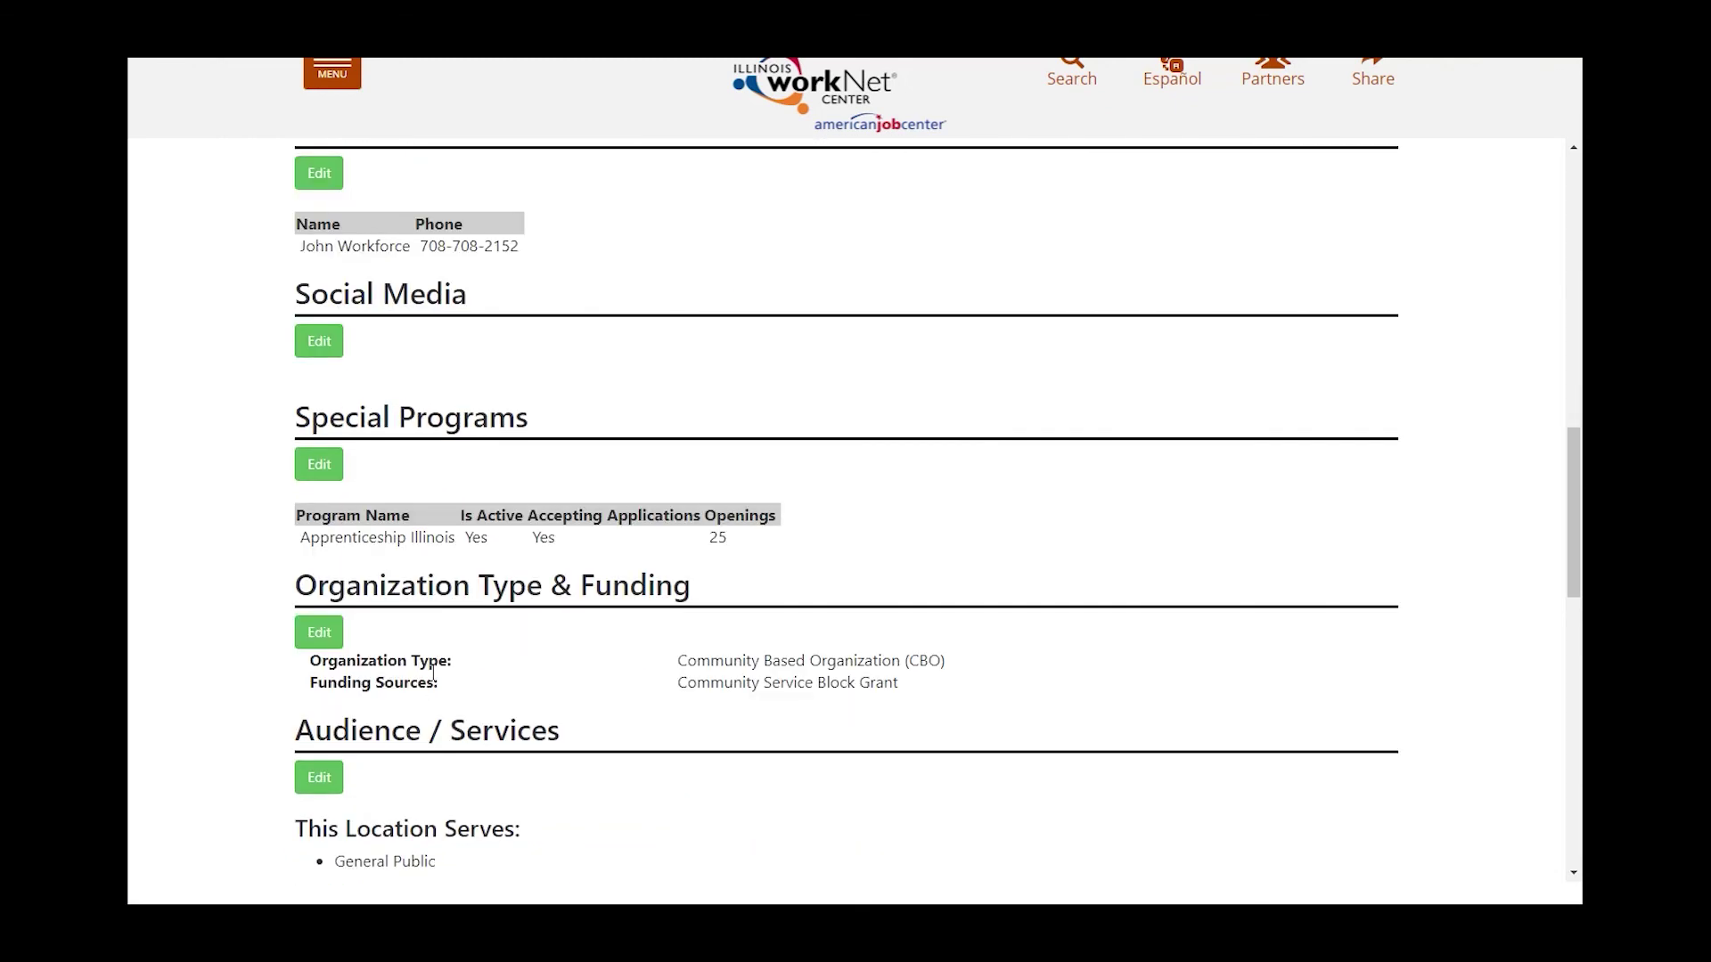
{"action": "scroll", "coordinate": [433, 677], "scroll_direction": "down", "scroll_amount": 3}
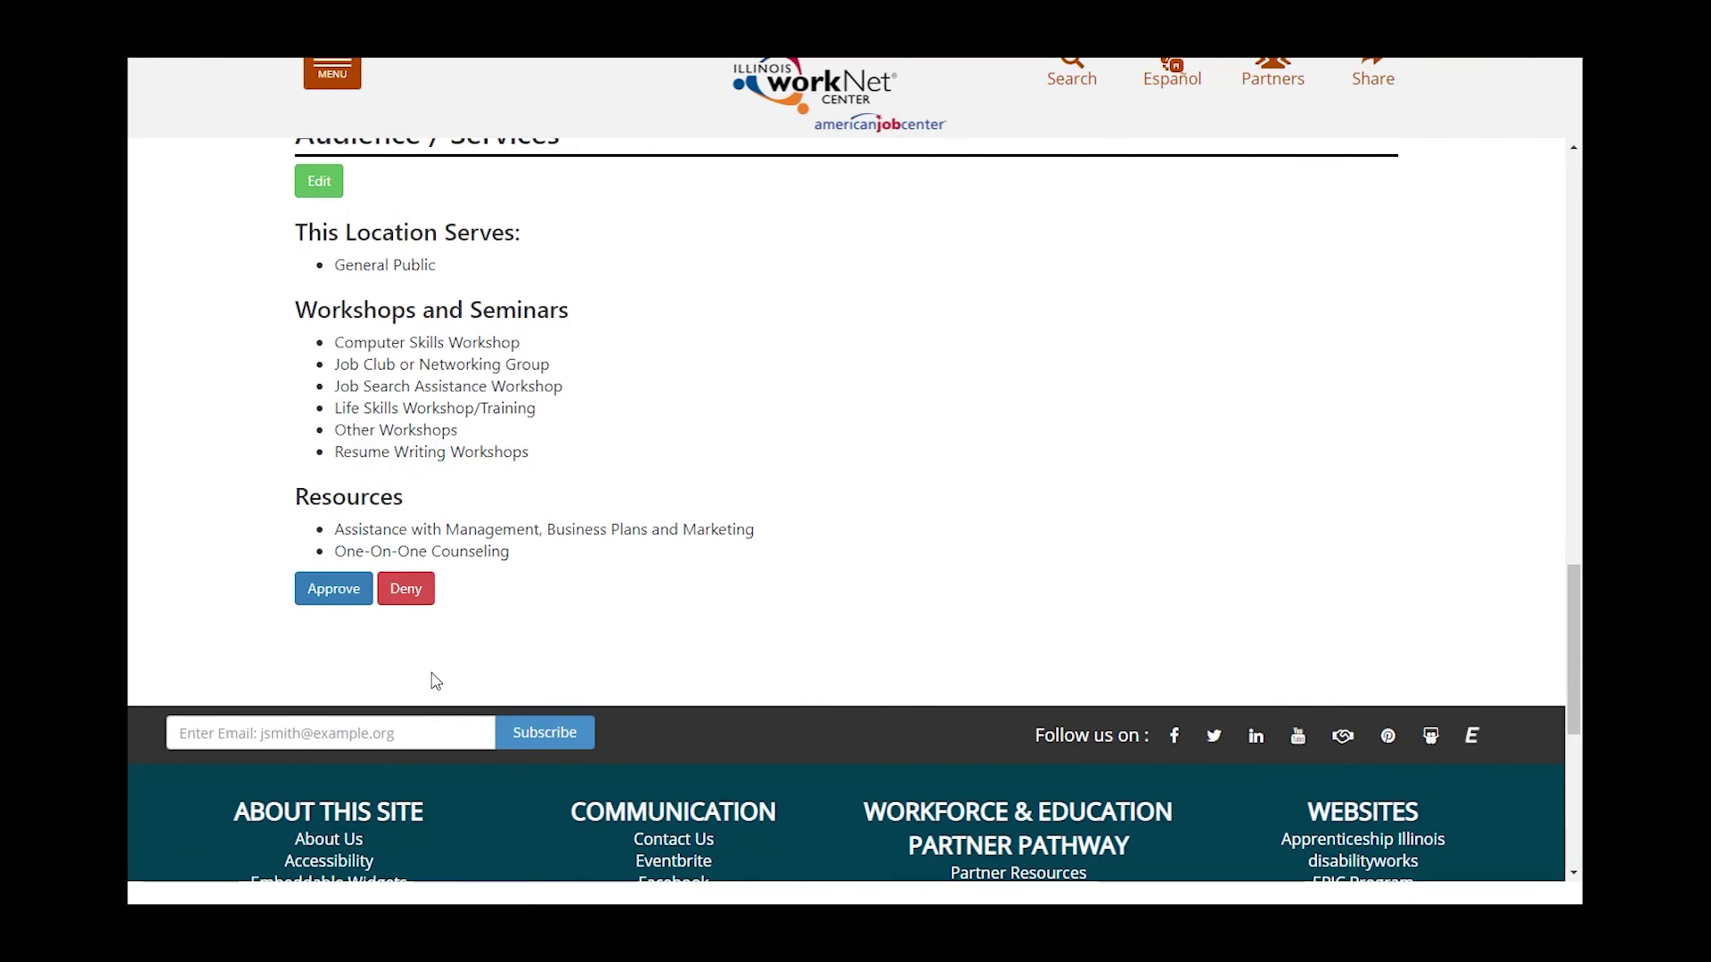
{"action": "scroll", "coordinate": [434, 681], "scroll_direction": "up", "scroll_amount": 3}
{"action": "scroll", "coordinate": [433, 681], "scroll_direction": "up", "scroll_amount": 10}
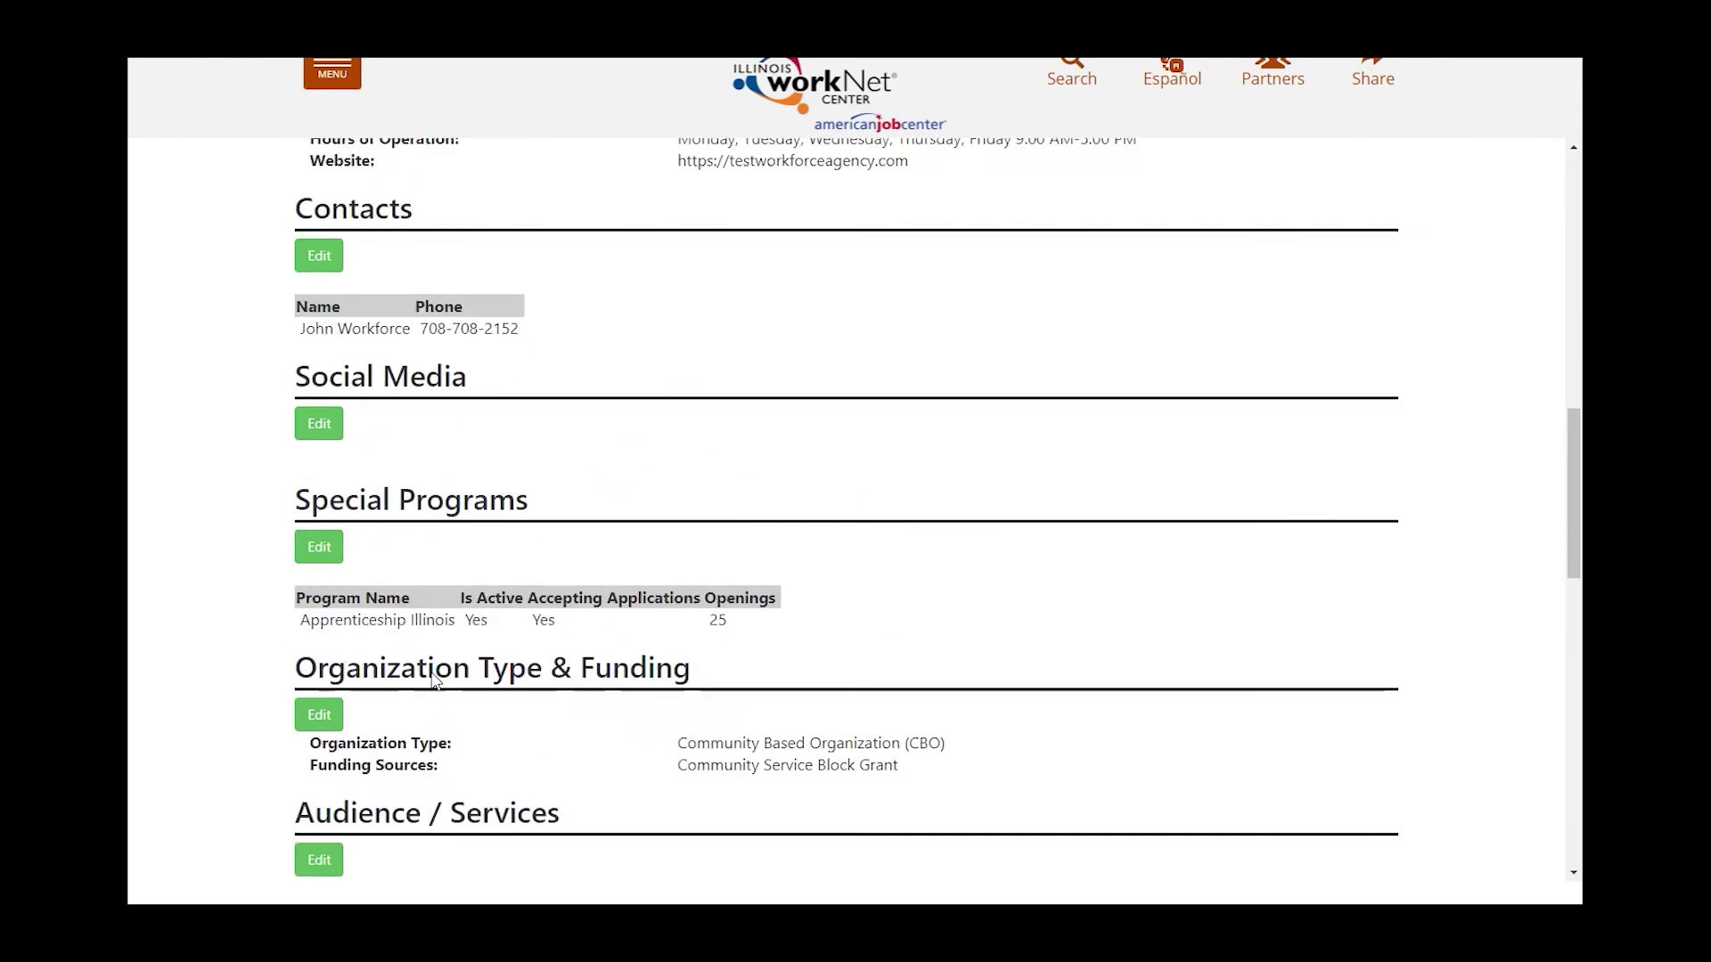
{"action": "scroll", "coordinate": [433, 677], "scroll_direction": "up", "scroll_amount": 10}
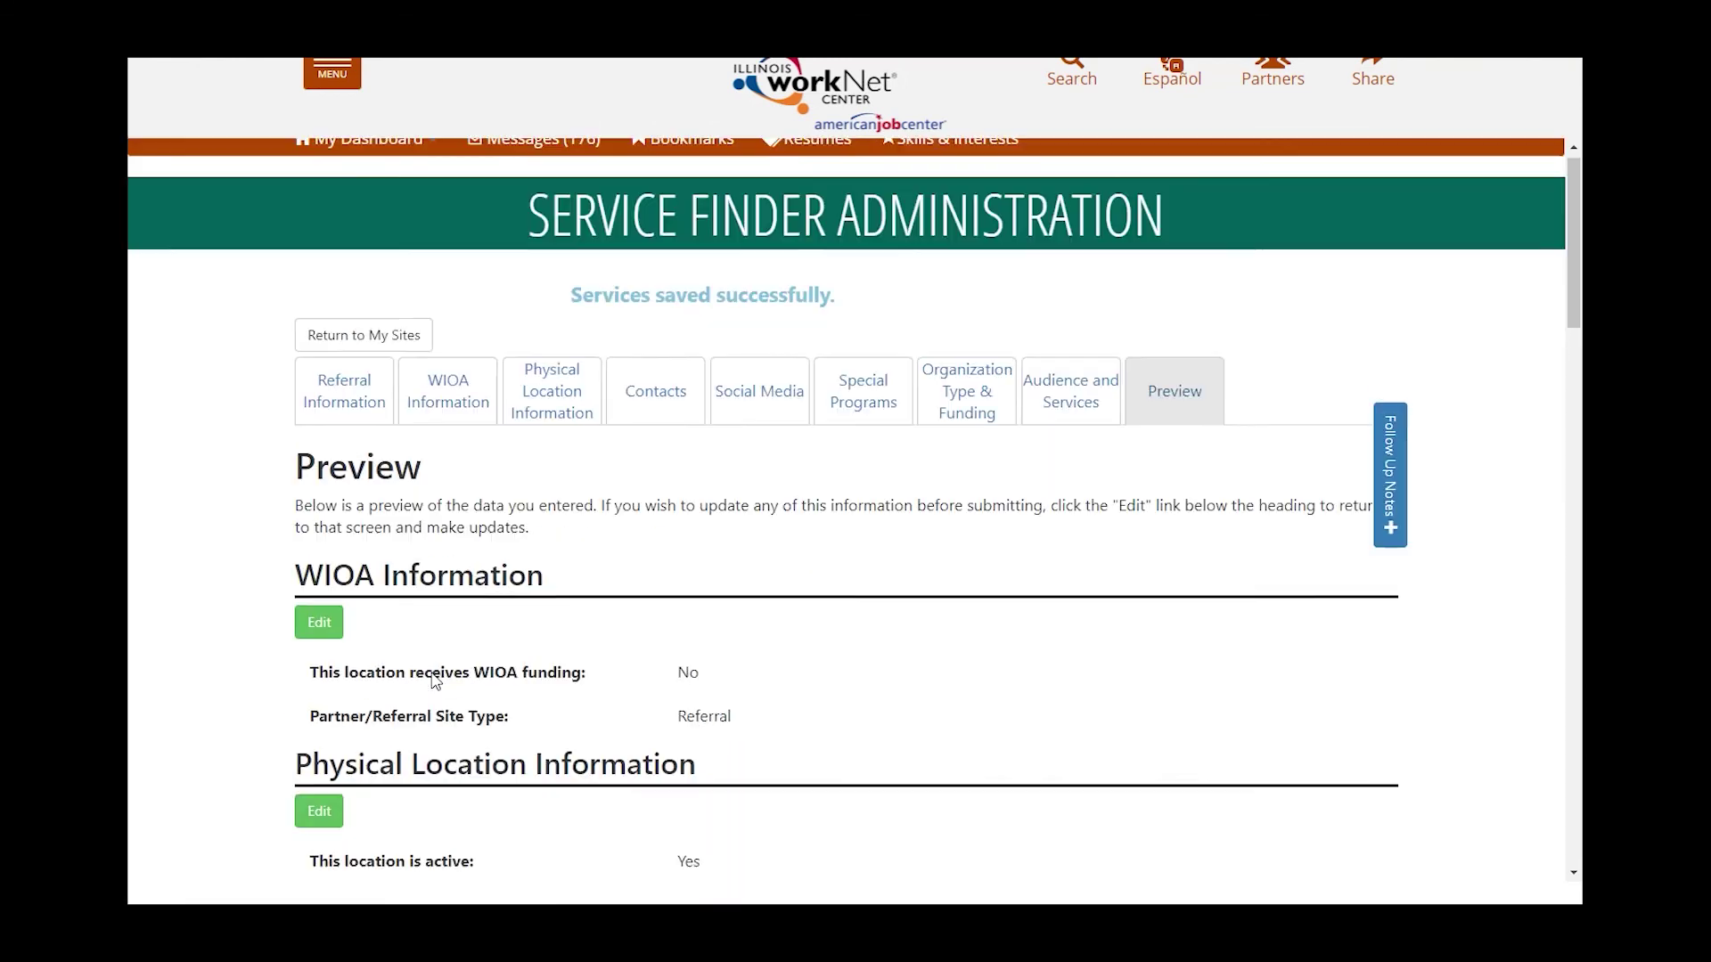